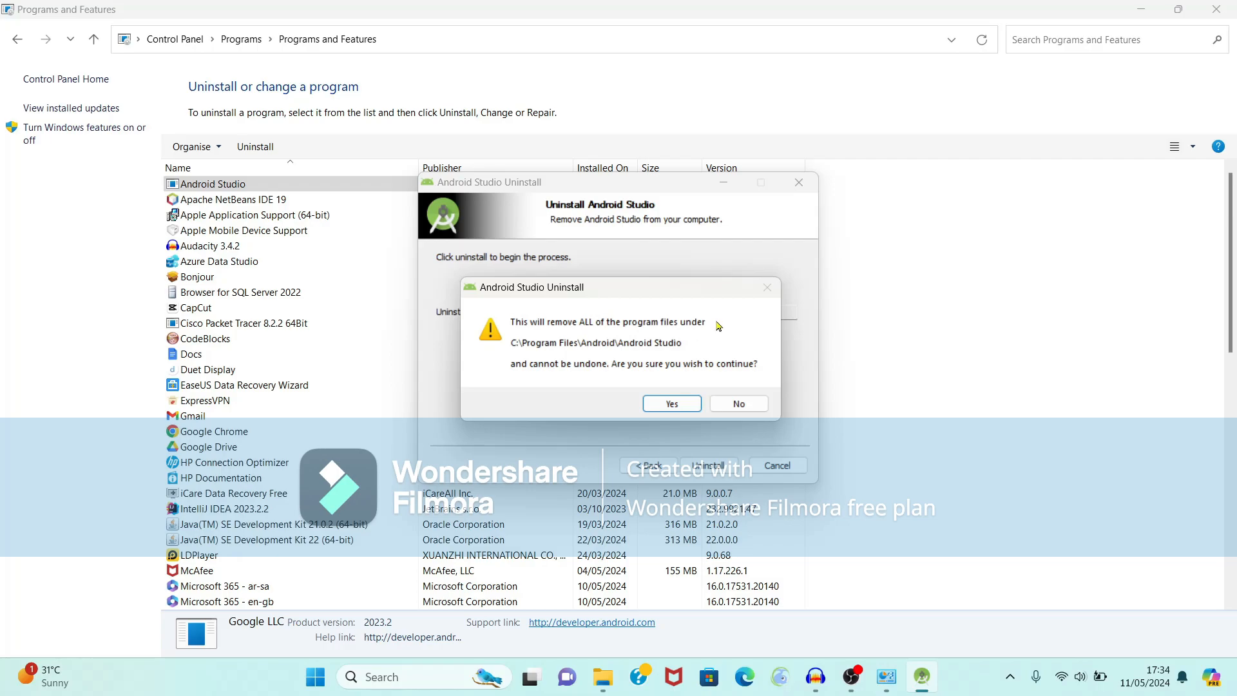
# - Confirm the removal of all Android Studio program files in the uninstaller
pyautogui.click(672, 404)
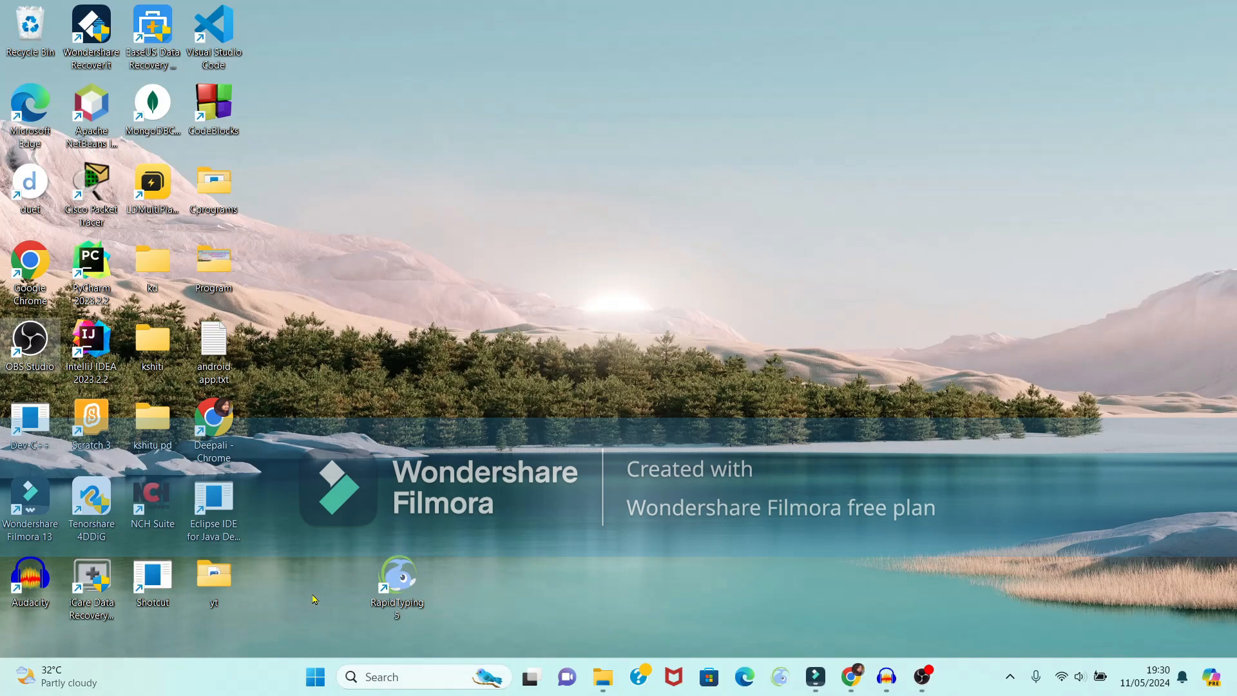
# - Open the user profile folder by running %userprofile% from the Run dialog
pyautogui.press('super+r')
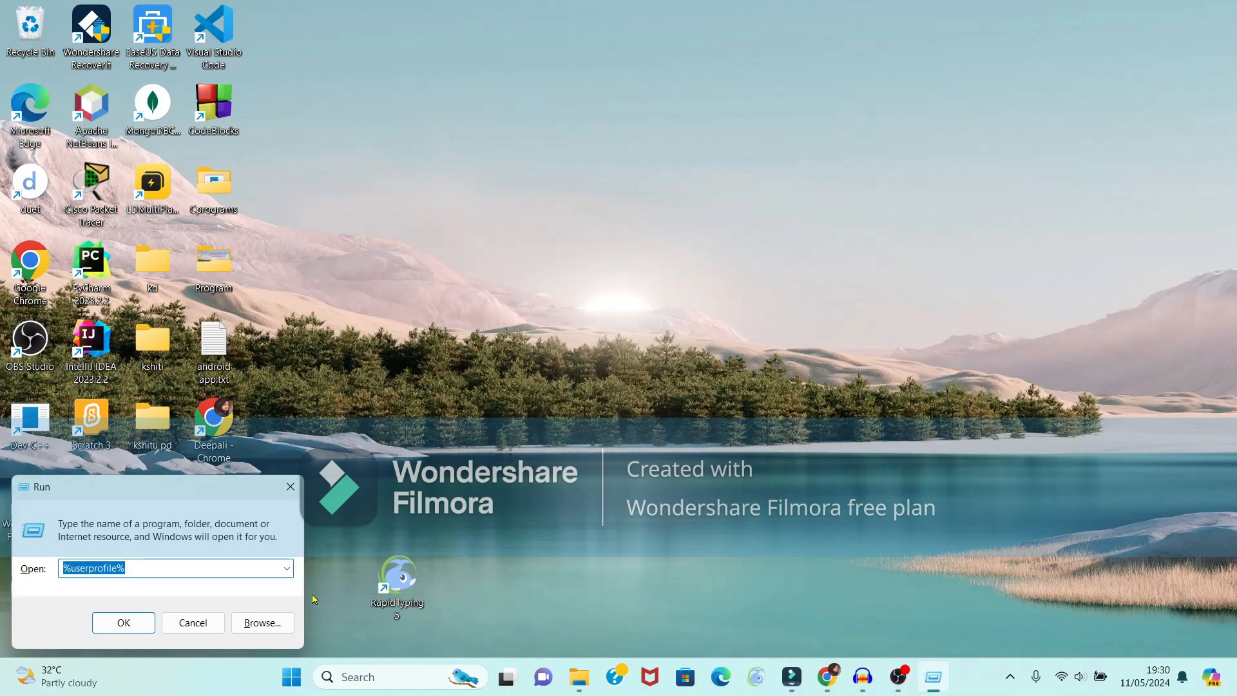
pyautogui.write('%us')
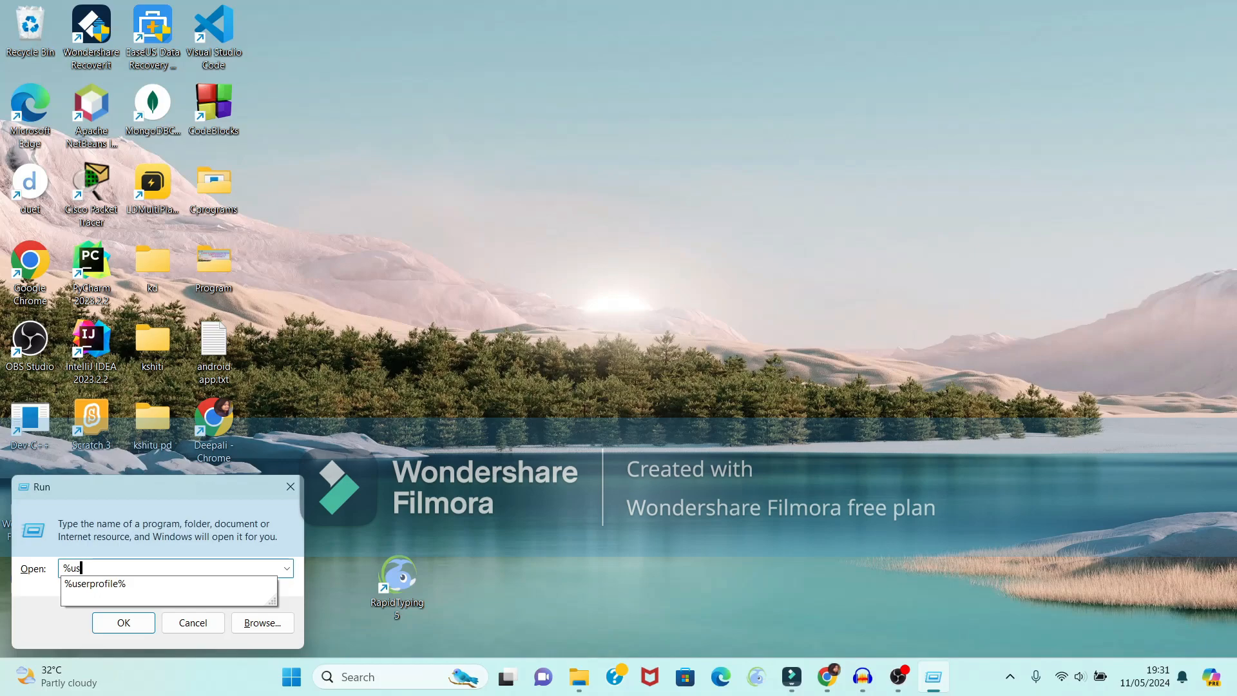
pyautogui.write('erprofile%')
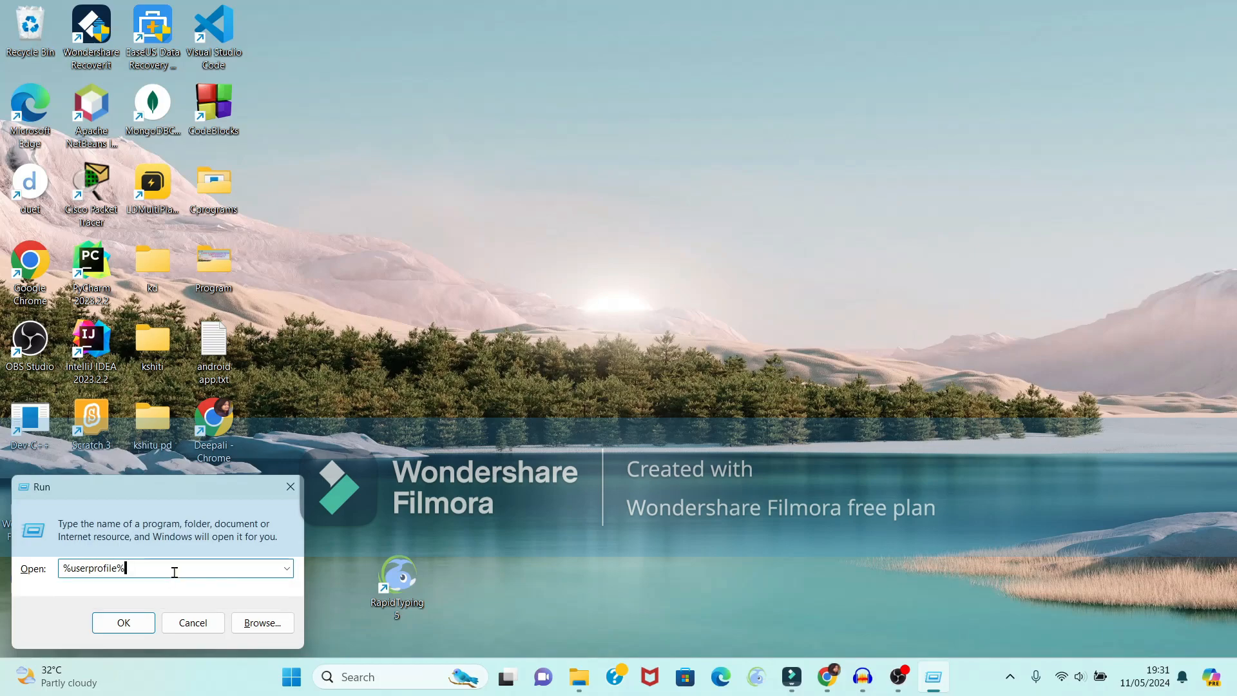
pyautogui.click(123, 624)
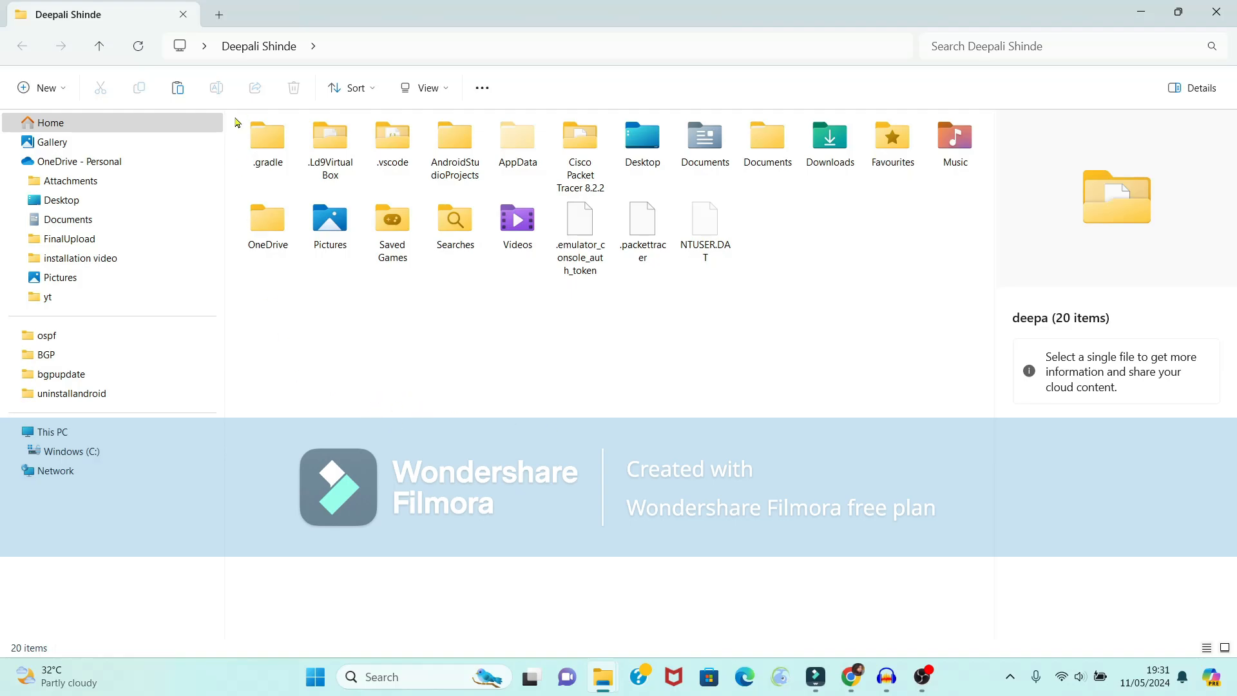
# - Delete the .gradle folder from the user profile folder
pyautogui.click(263, 140)
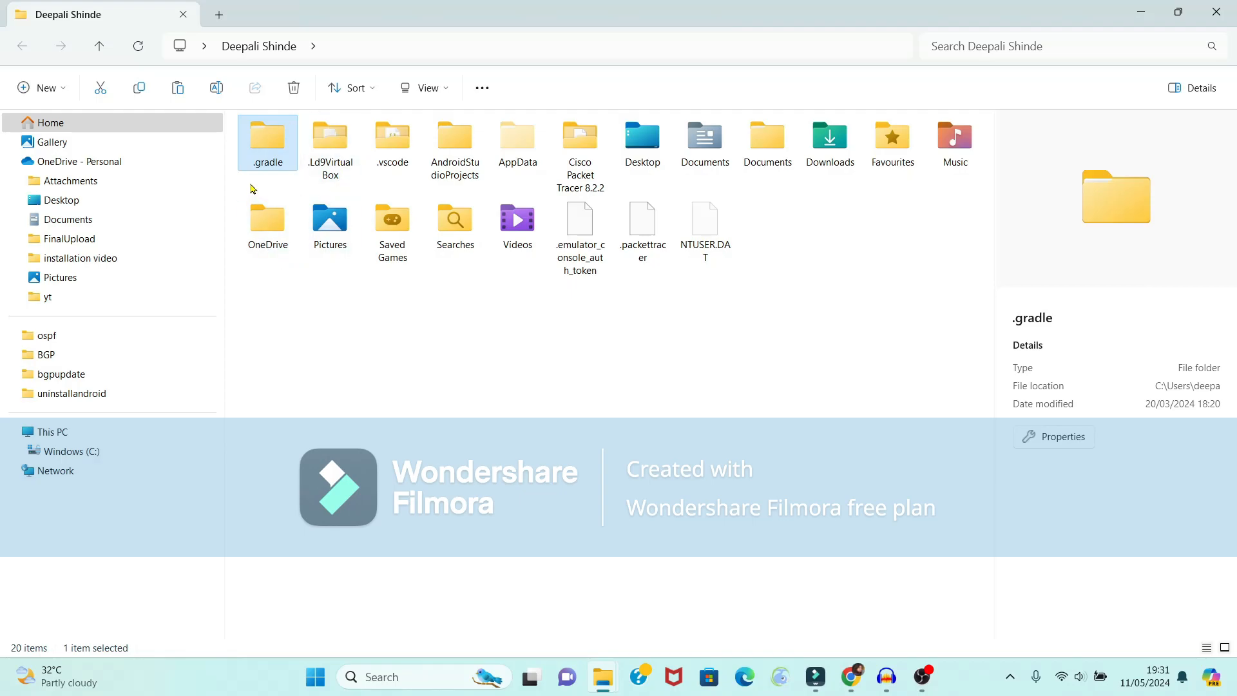
pyautogui.press('super+plus')
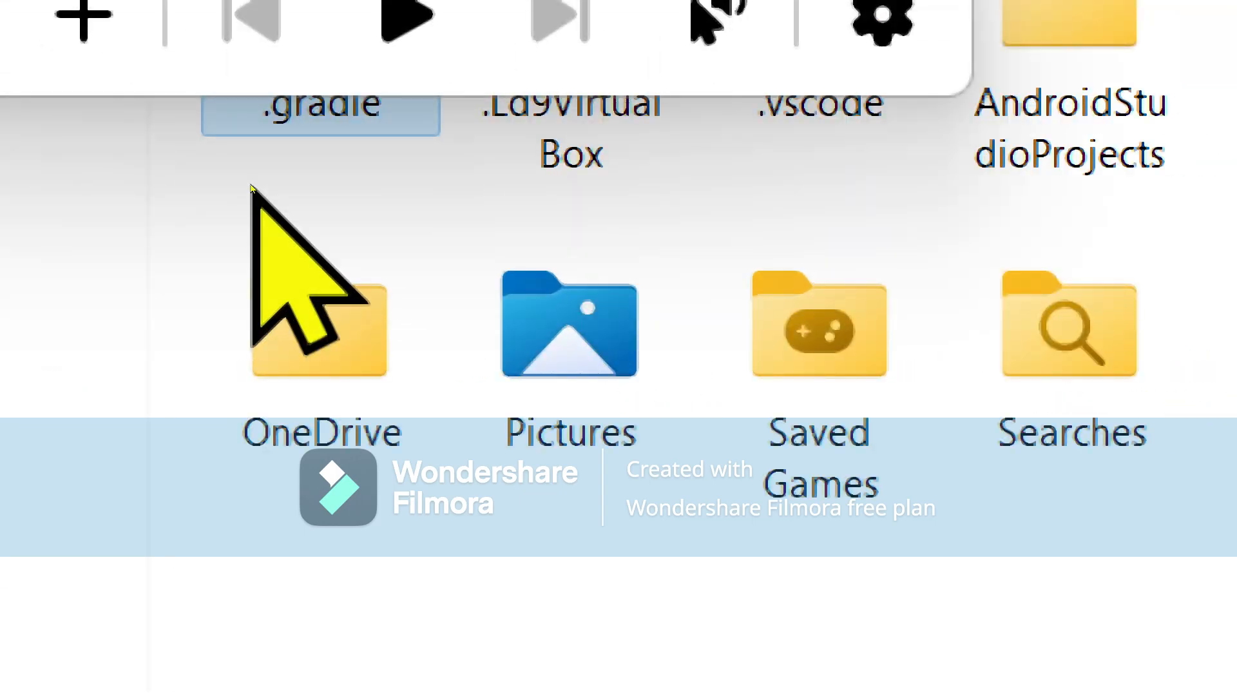
pyautogui.press('super+Escape')
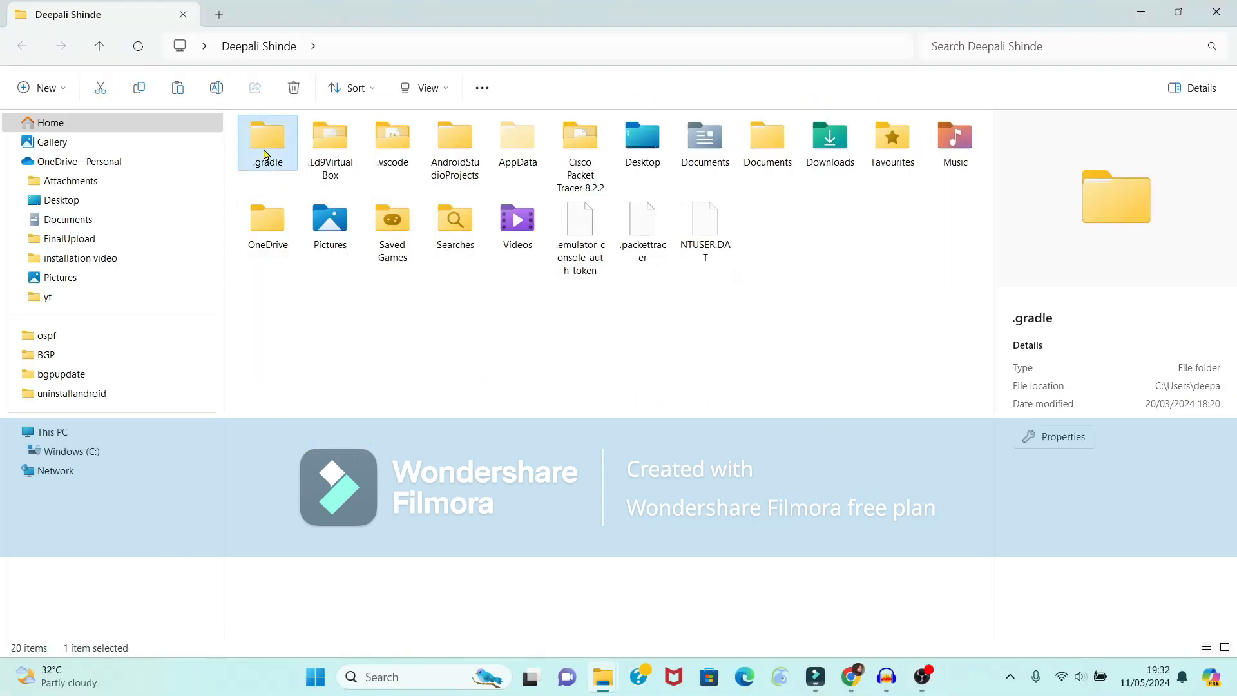
pyautogui.click(294, 89)
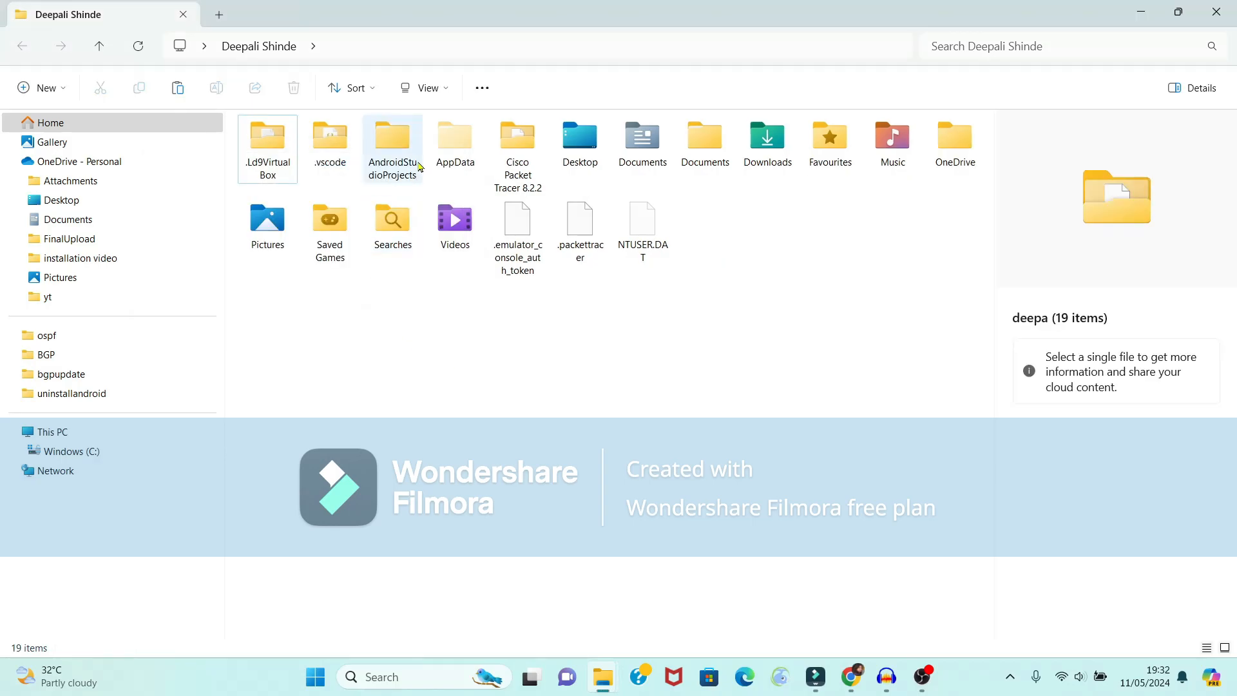
# - Check the contents of the AndroidStudioProjects folder, delete the folder and close the file window
pyautogui.click(401, 146)
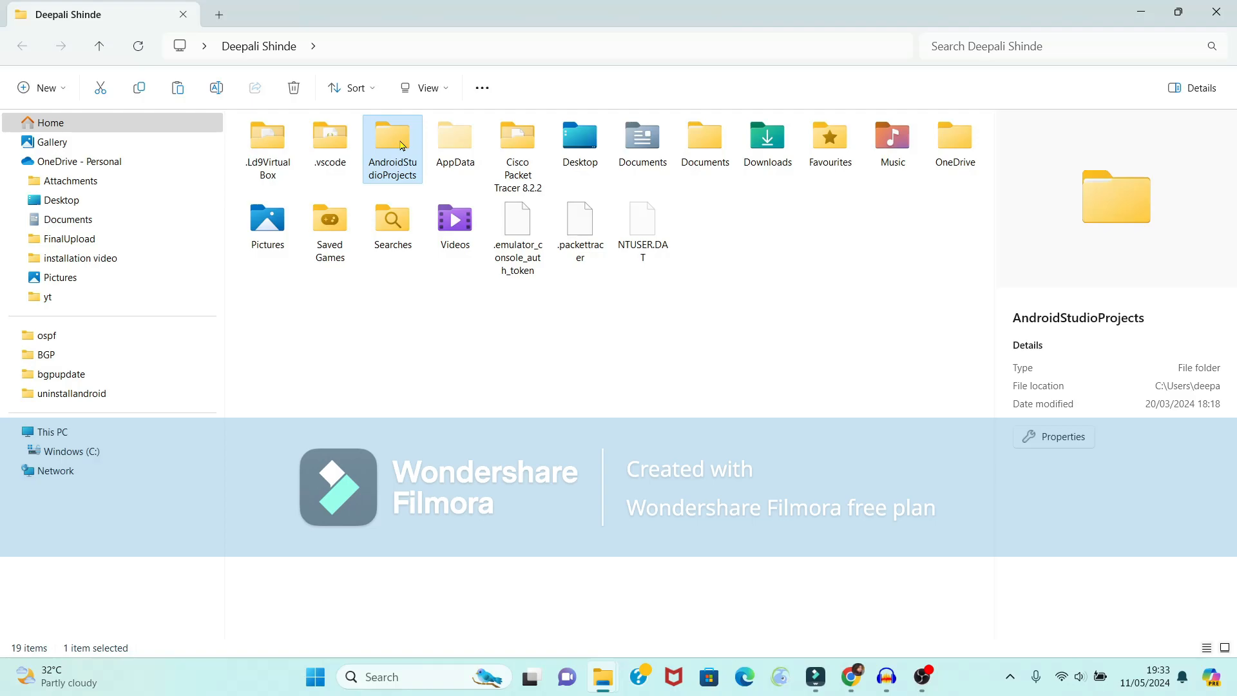
pyautogui.doubleClick(401, 146)
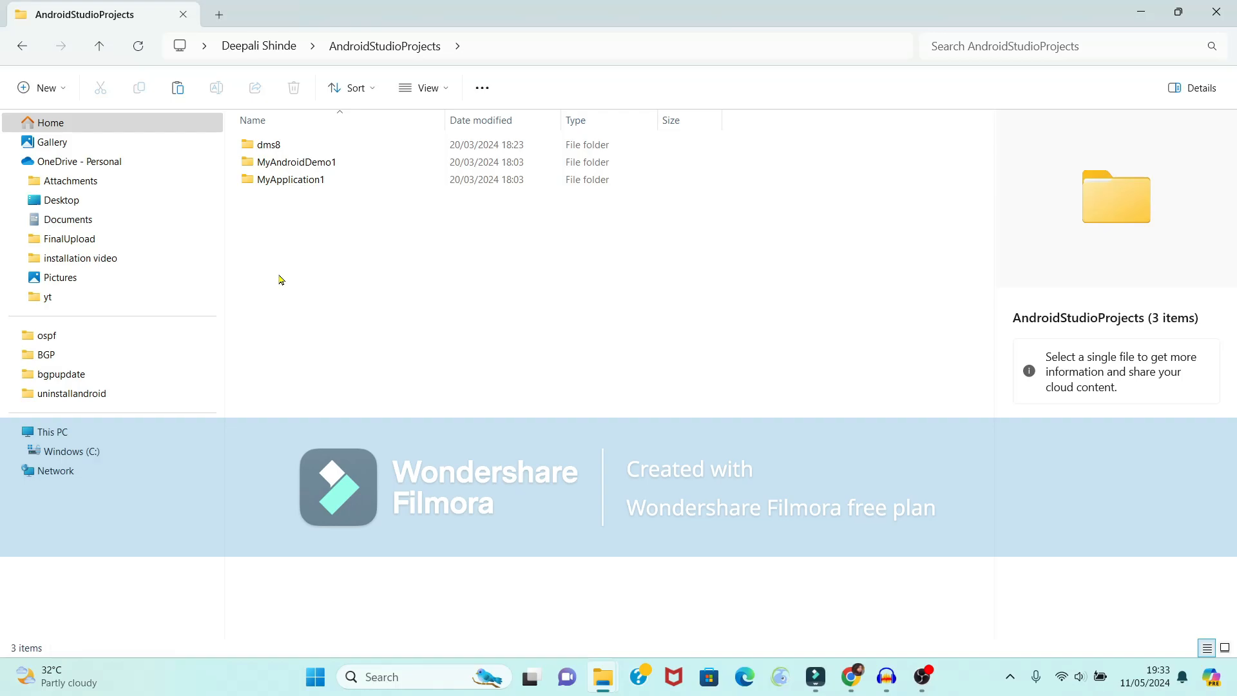
pyautogui.click(23, 47)
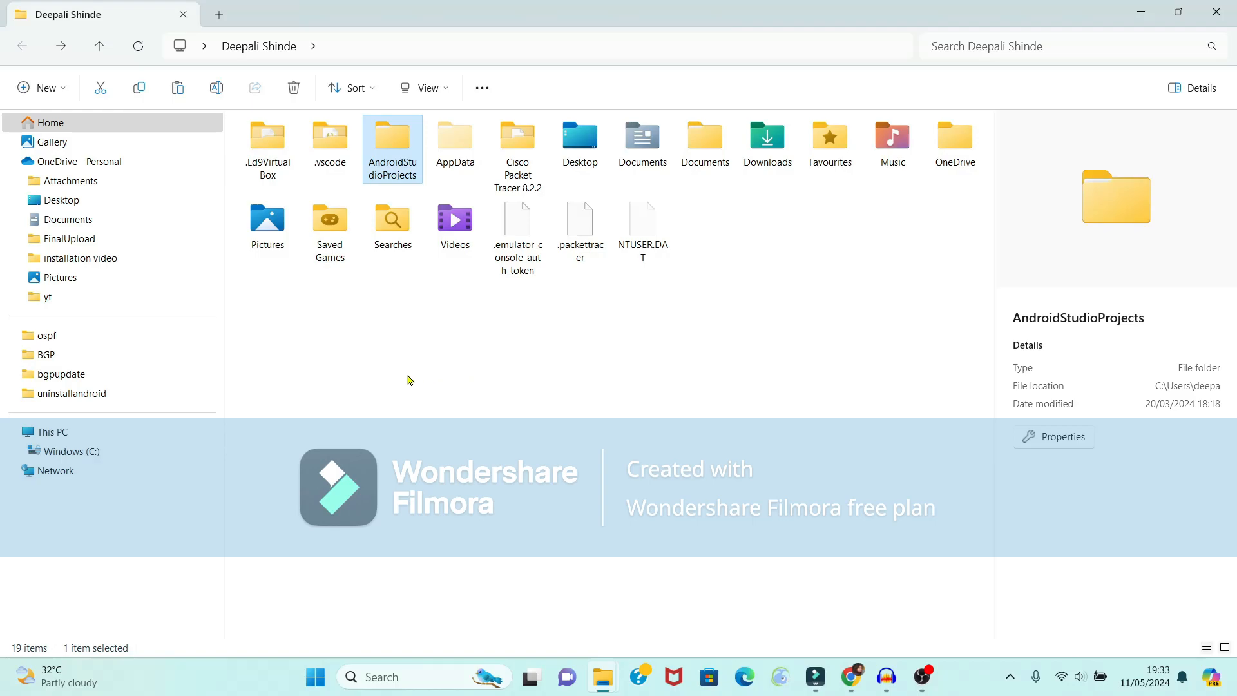
pyautogui.click(294, 89)
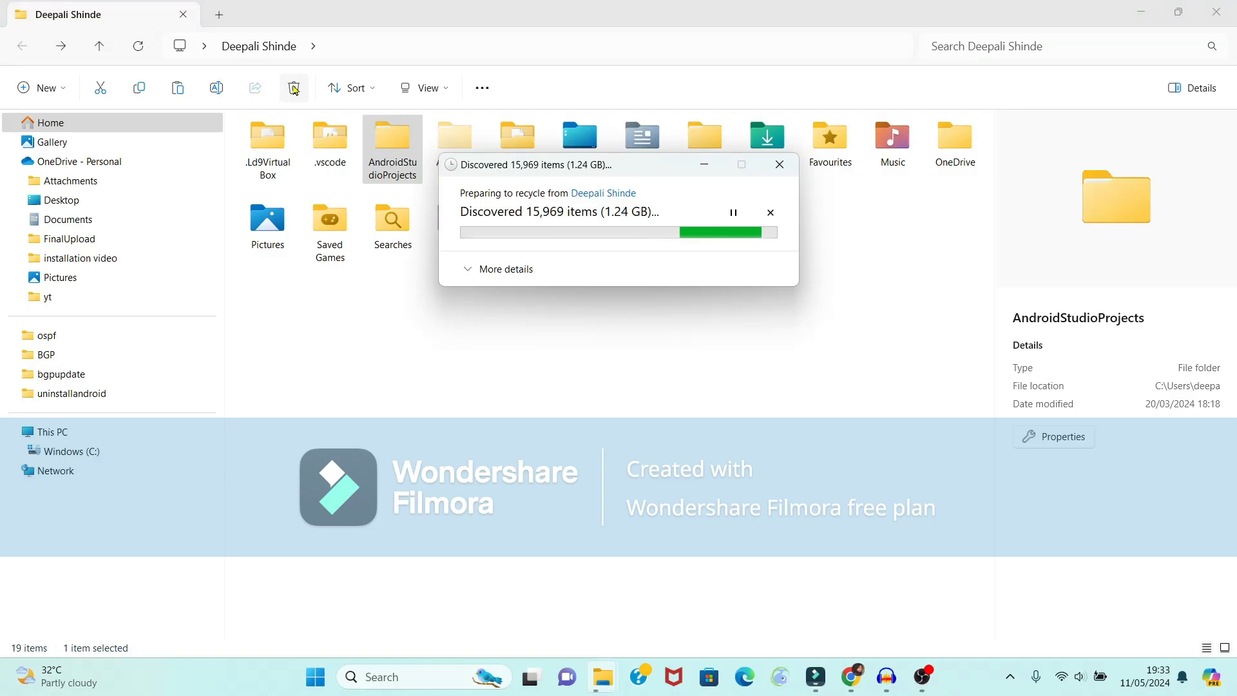
pyautogui.click(1217, 12)
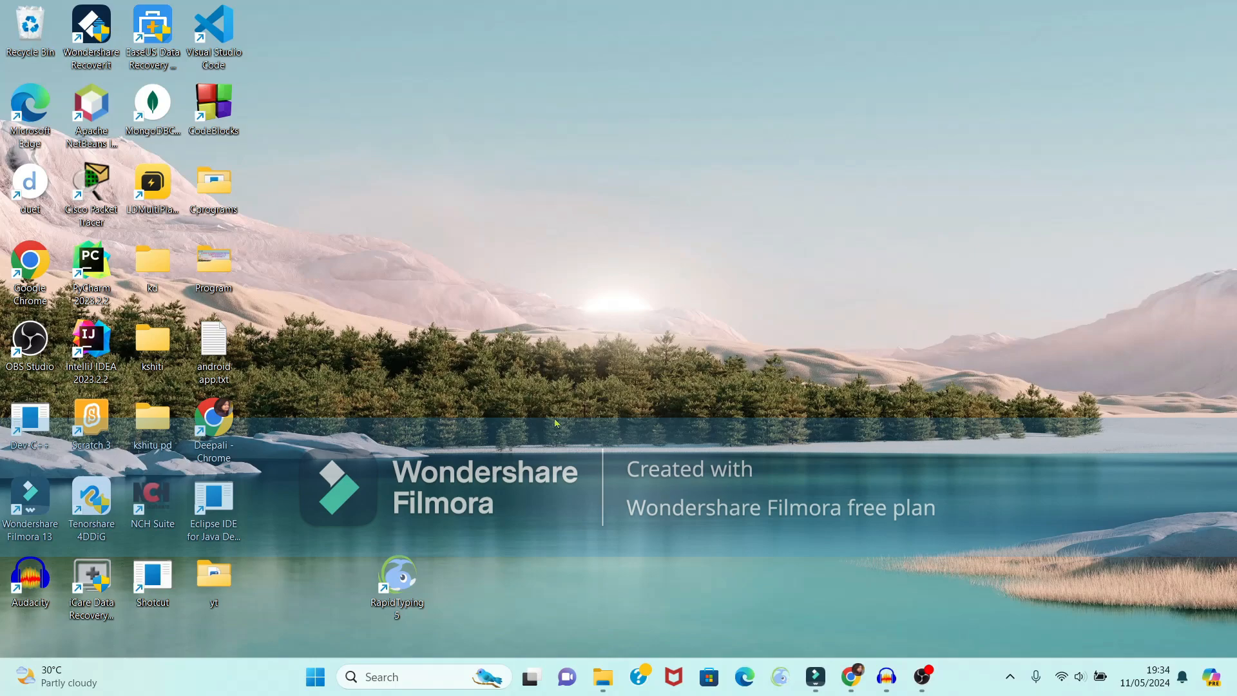
# - Open the local application data folder by running %localappdata% from the Run dialog
pyautogui.press('super+r')
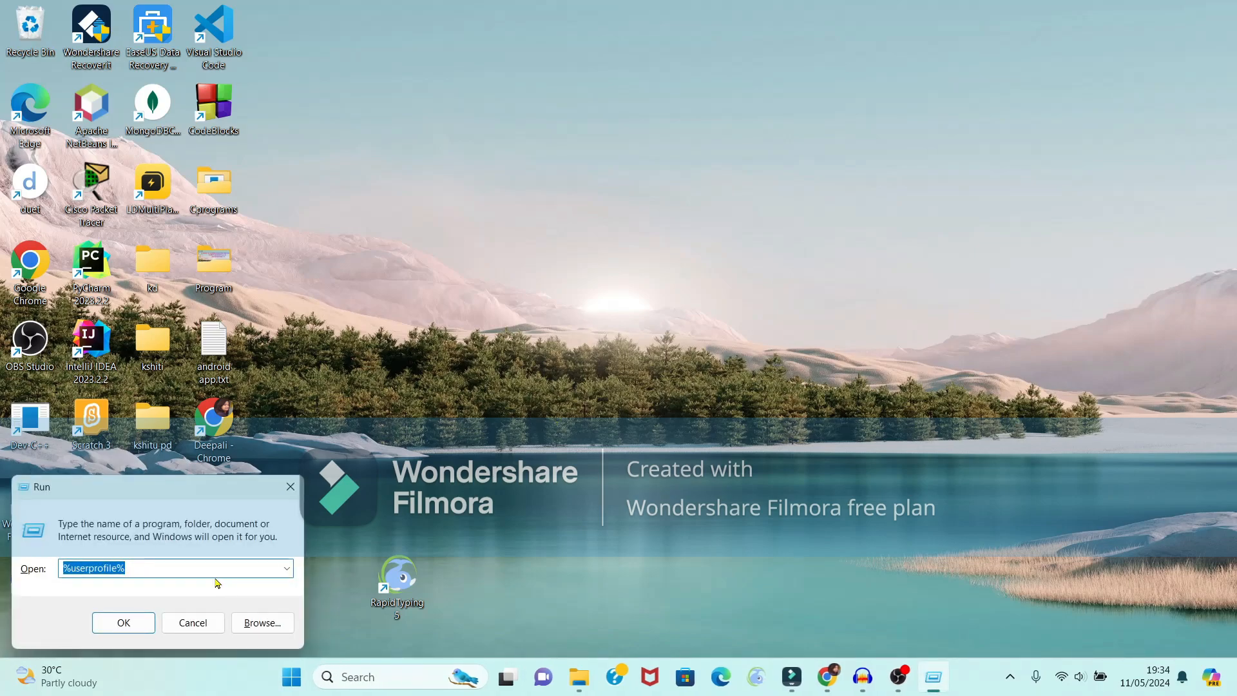
pyautogui.press('BackSpace')
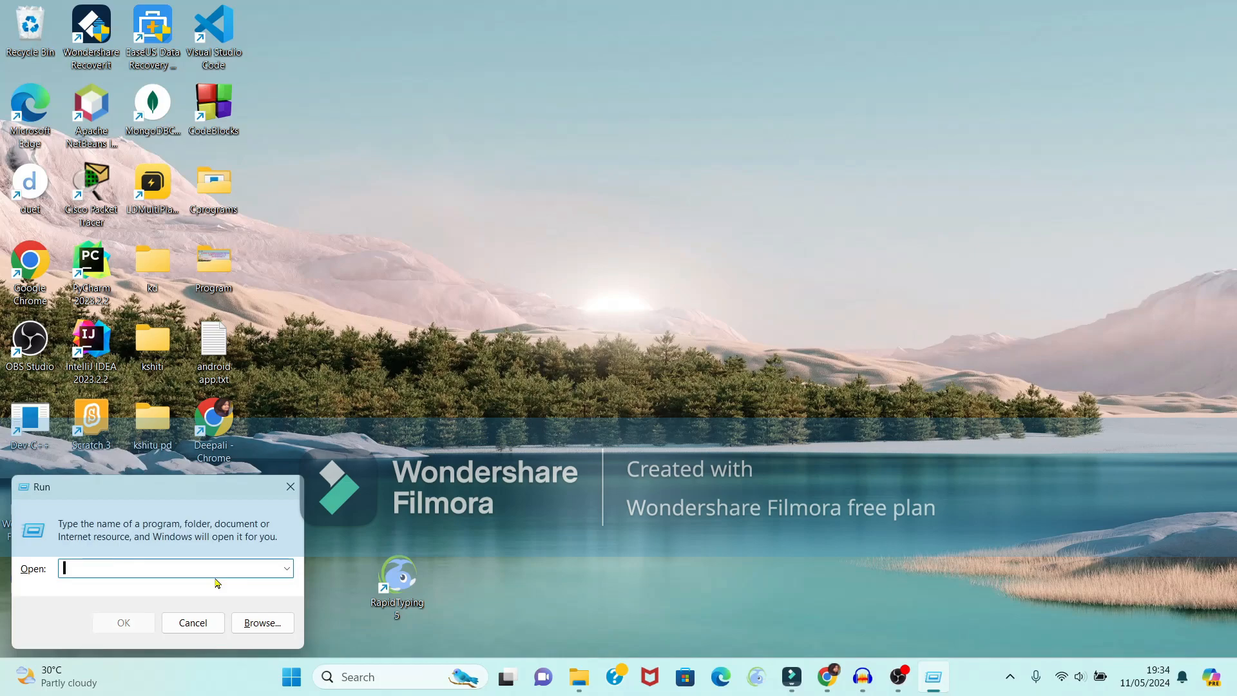
pyautogui.write('%')
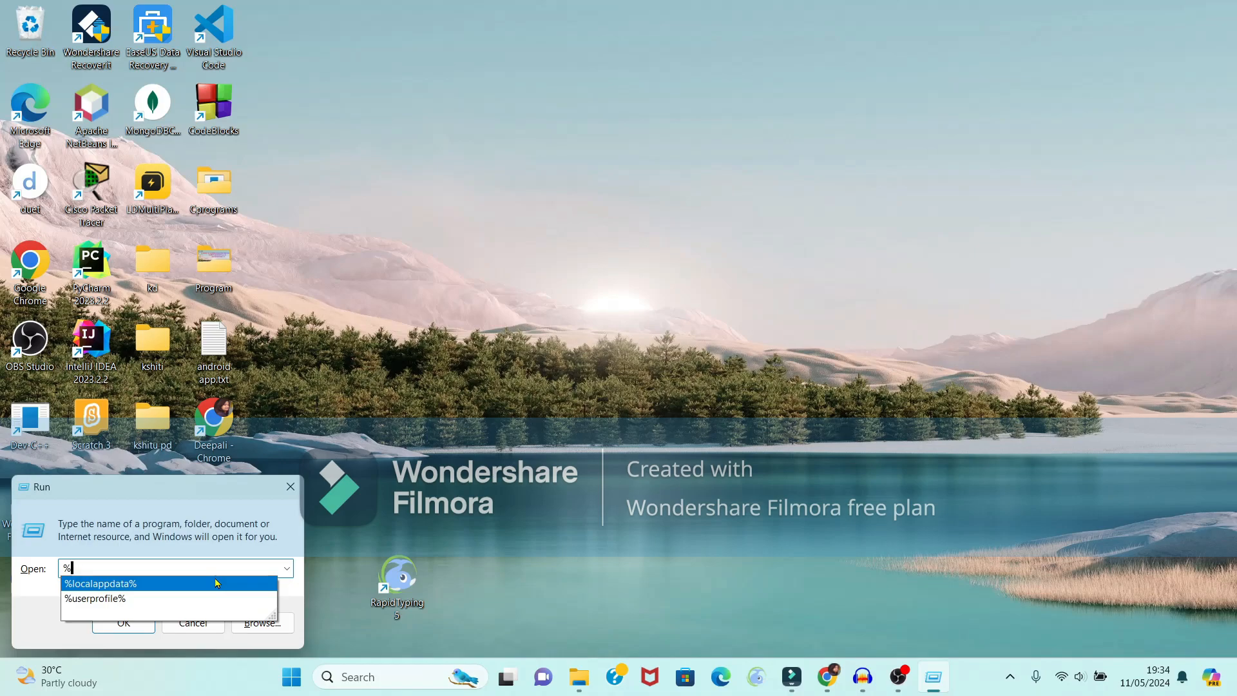
pyautogui.write('local')
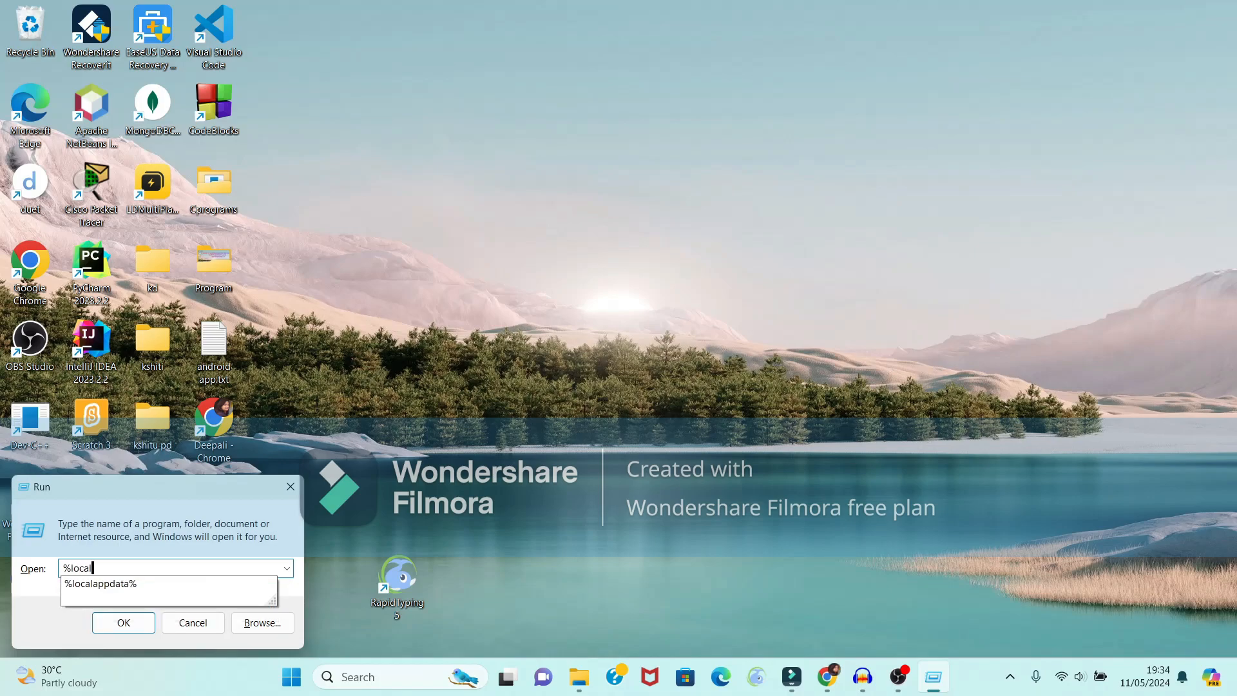
pyautogui.write('appdata%')
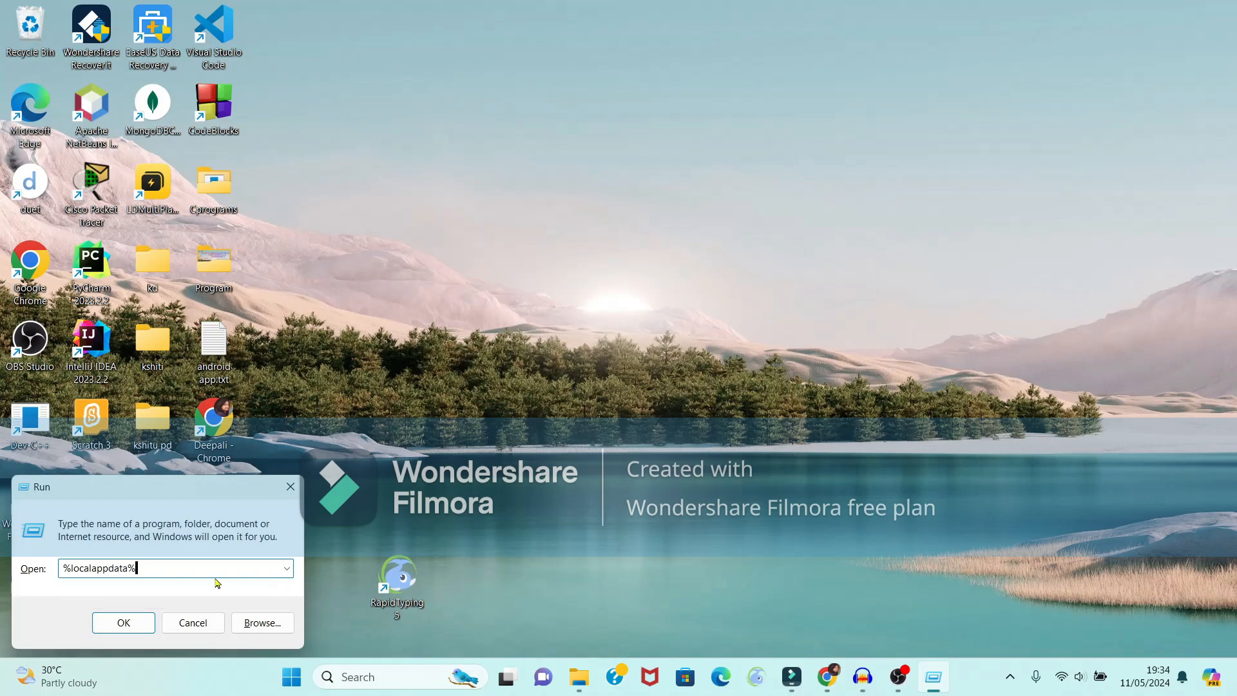
pyautogui.click(123, 623)
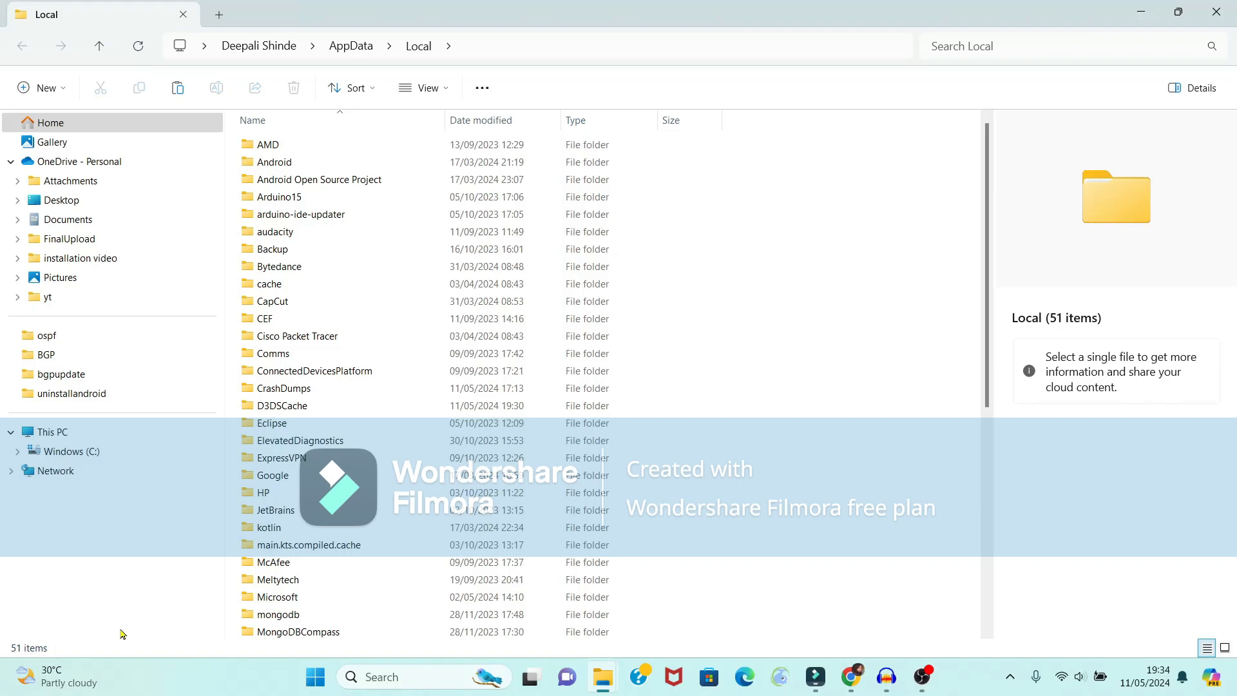
# - Check the contents of the Android folder in AppData\Local and delete that folder
pyautogui.doubleClick(312, 169)
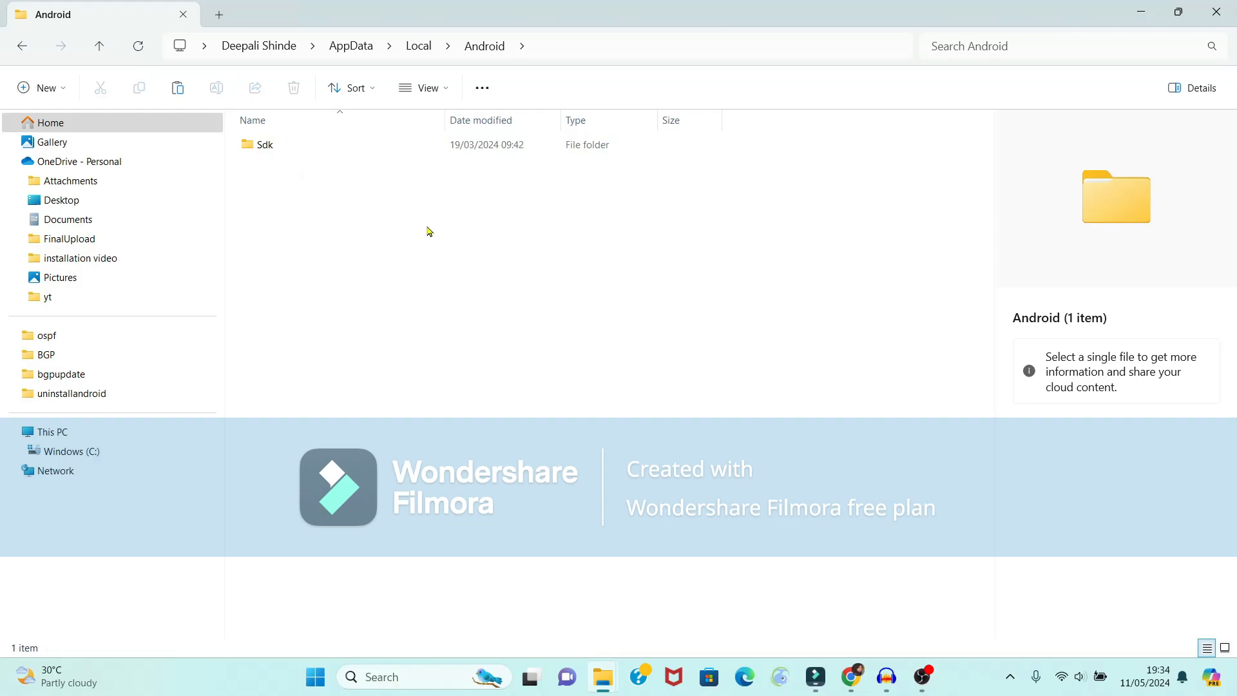
pyautogui.click(22, 46)
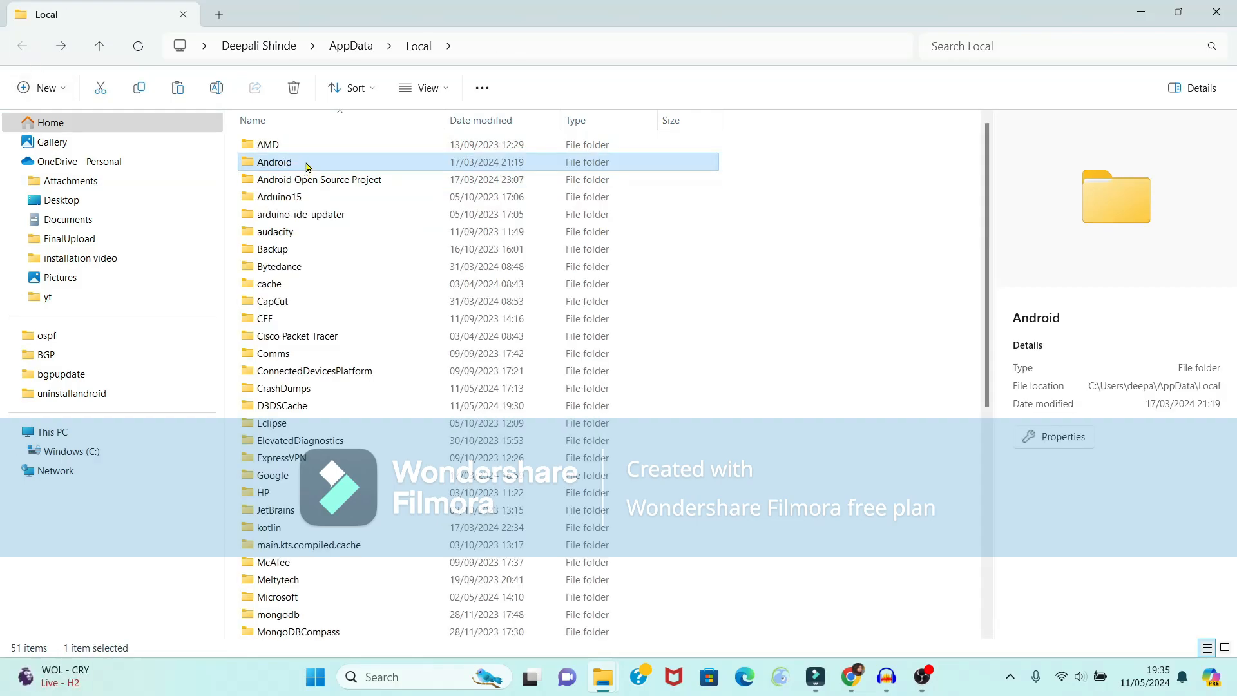
pyautogui.moveTo(308, 167)
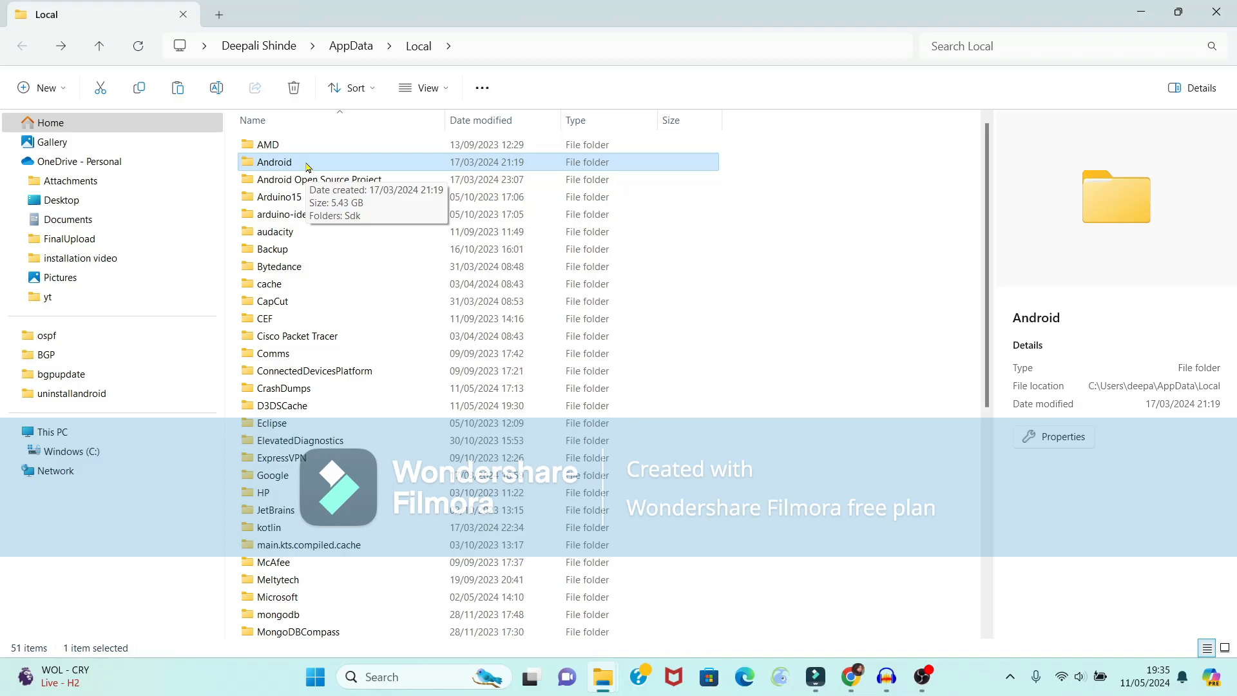
pyautogui.click(296, 166)
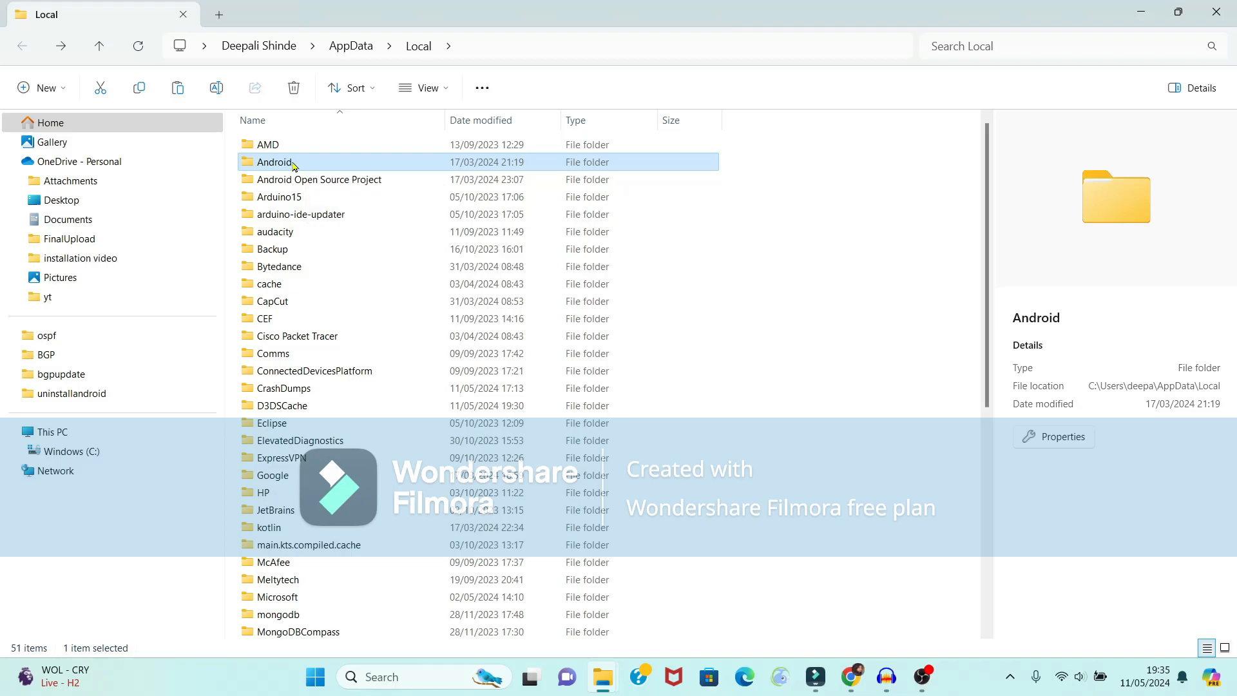
pyautogui.click(340, 163)
pyautogui.click(294, 90)
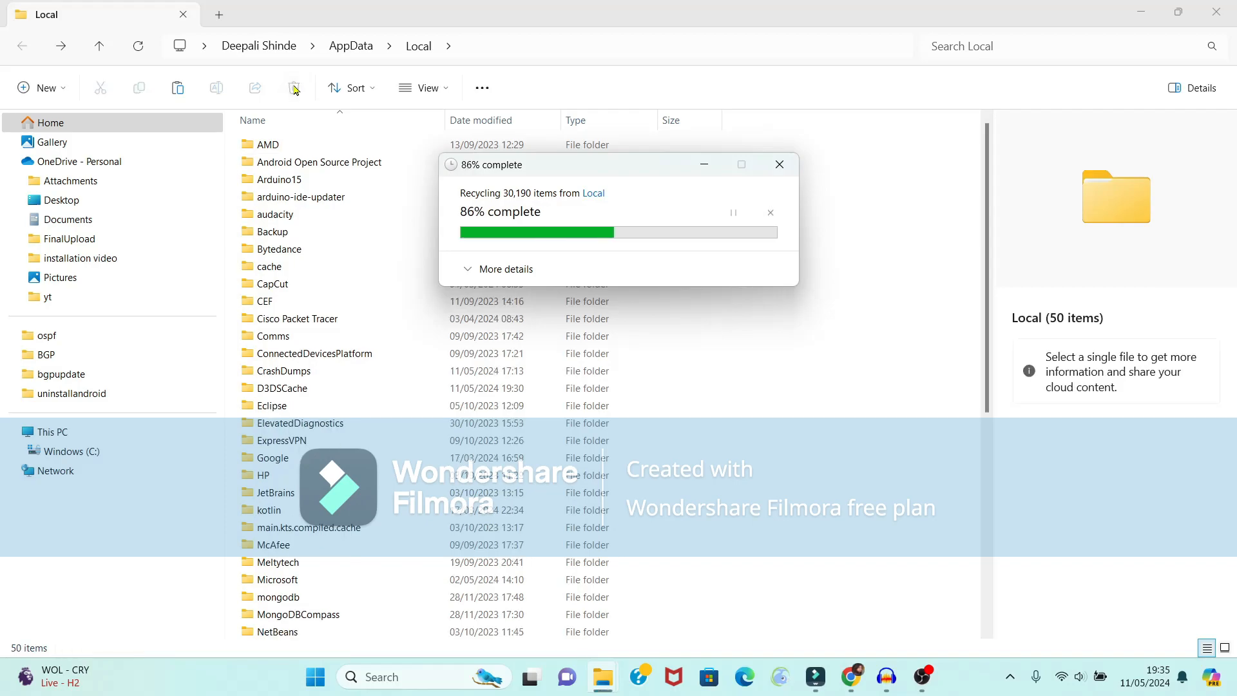
# - Check inside the Android Open Source Project folder, and delete it and the kotlin folder from AppData\Local
pyautogui.doubleClick(365, 168)
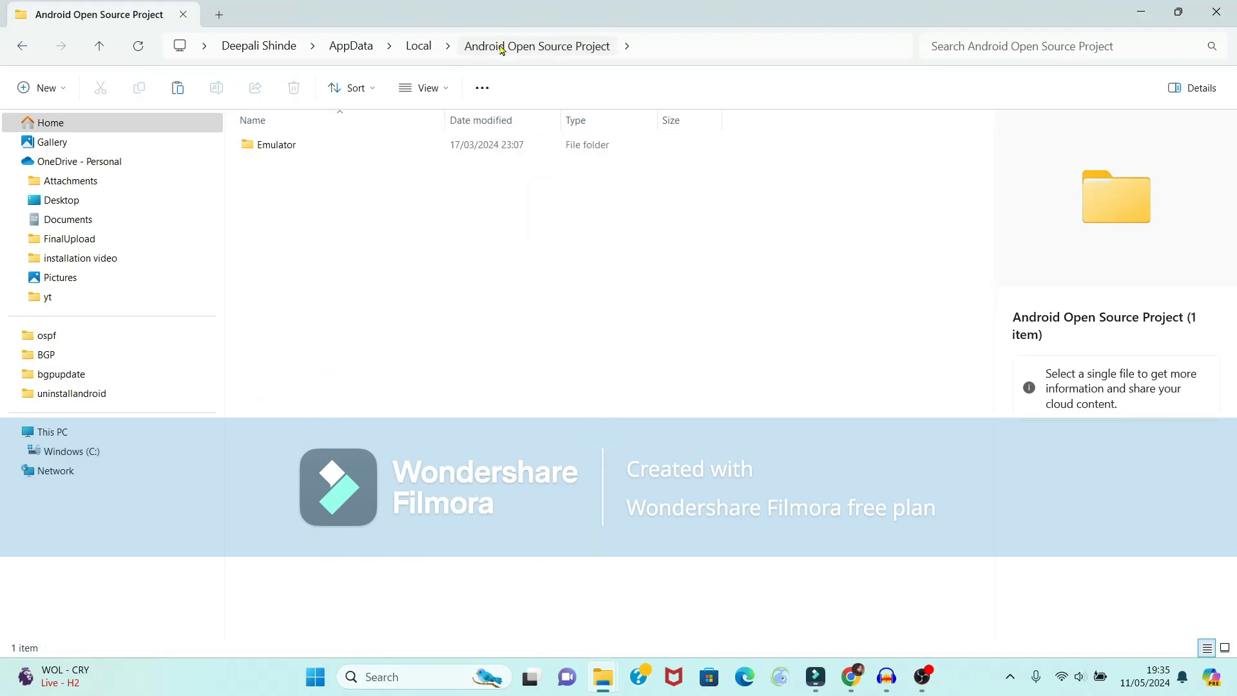
pyautogui.click(420, 46)
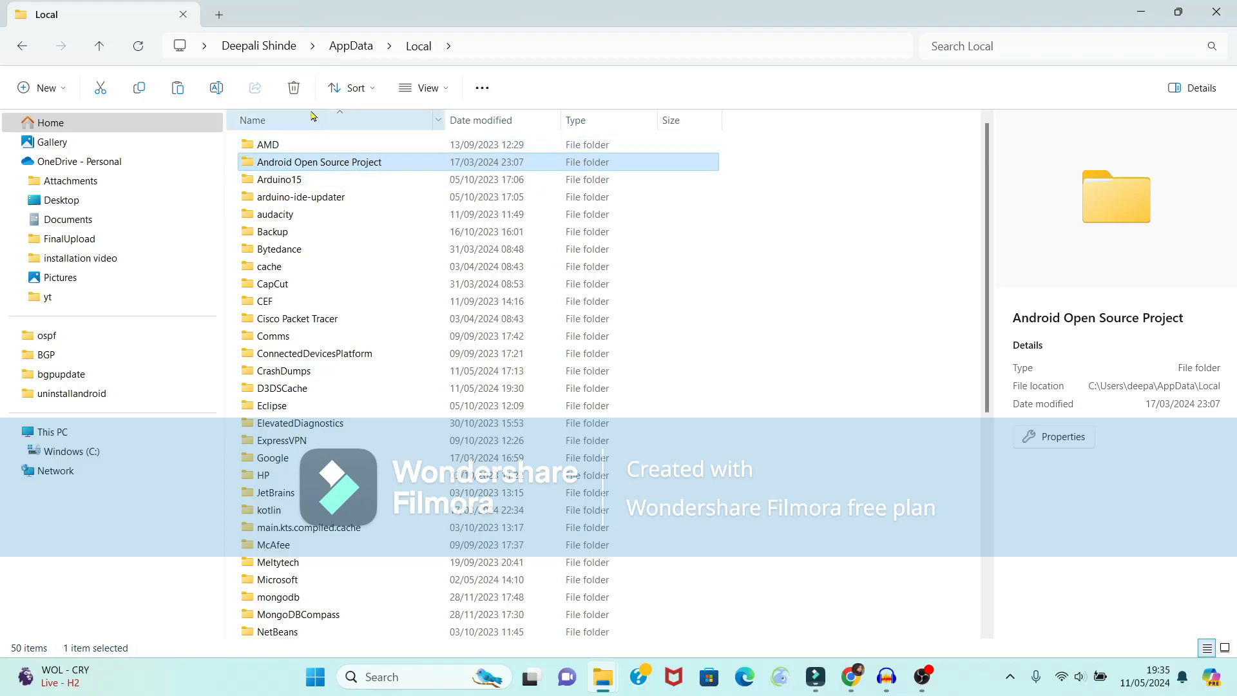
pyautogui.click(294, 88)
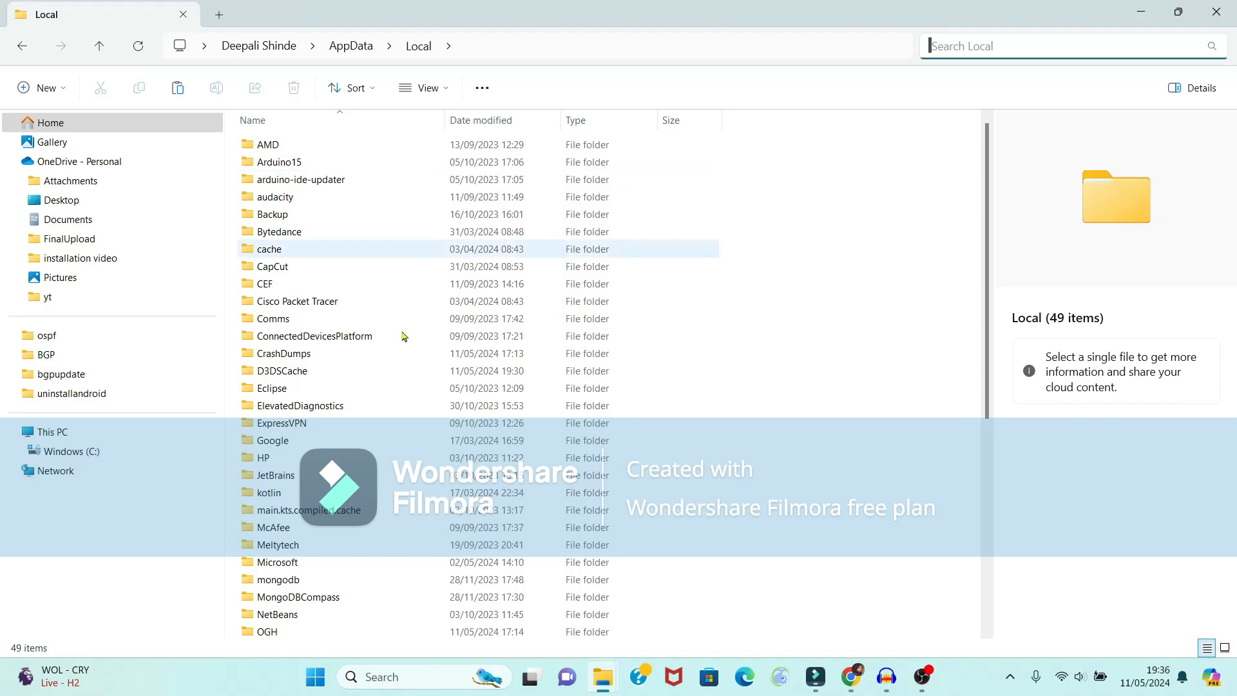
pyautogui.click(278, 497)
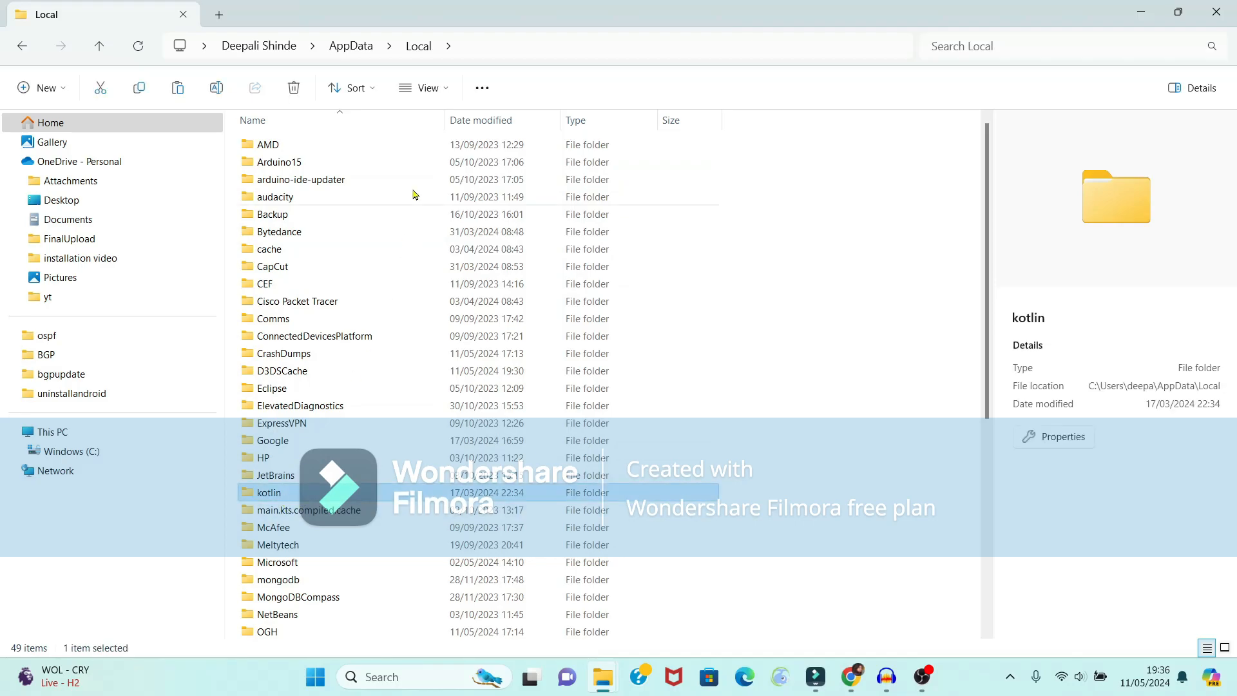
pyautogui.click(293, 89)
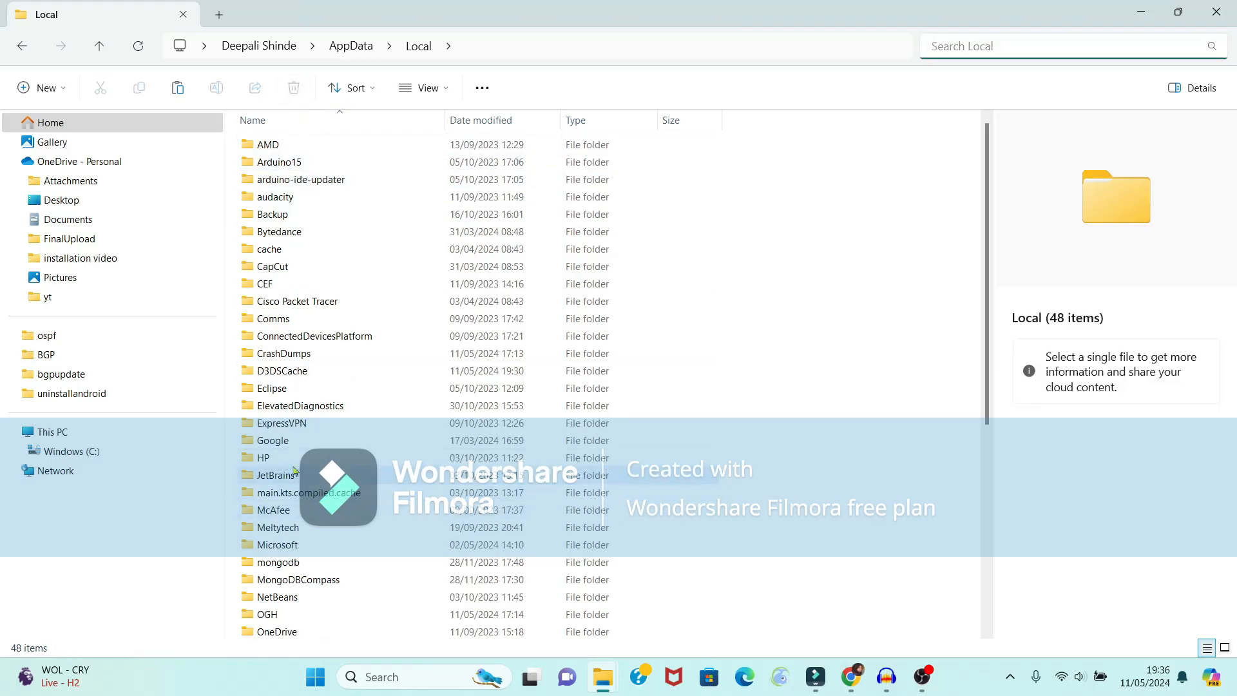
# - Delete the AndroidStudio2023.2 folder from the Google folder in AppData\Local and close the file window
pyautogui.doubleClick(276, 441)
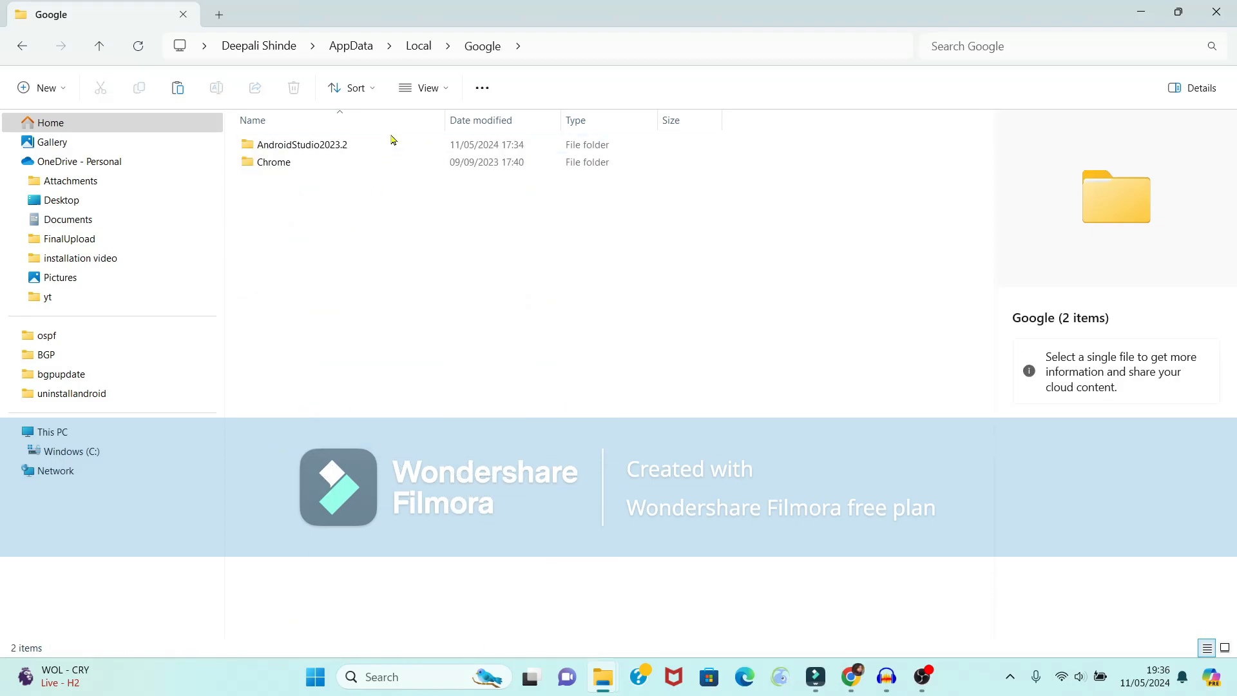
pyautogui.moveTo(368, 148)
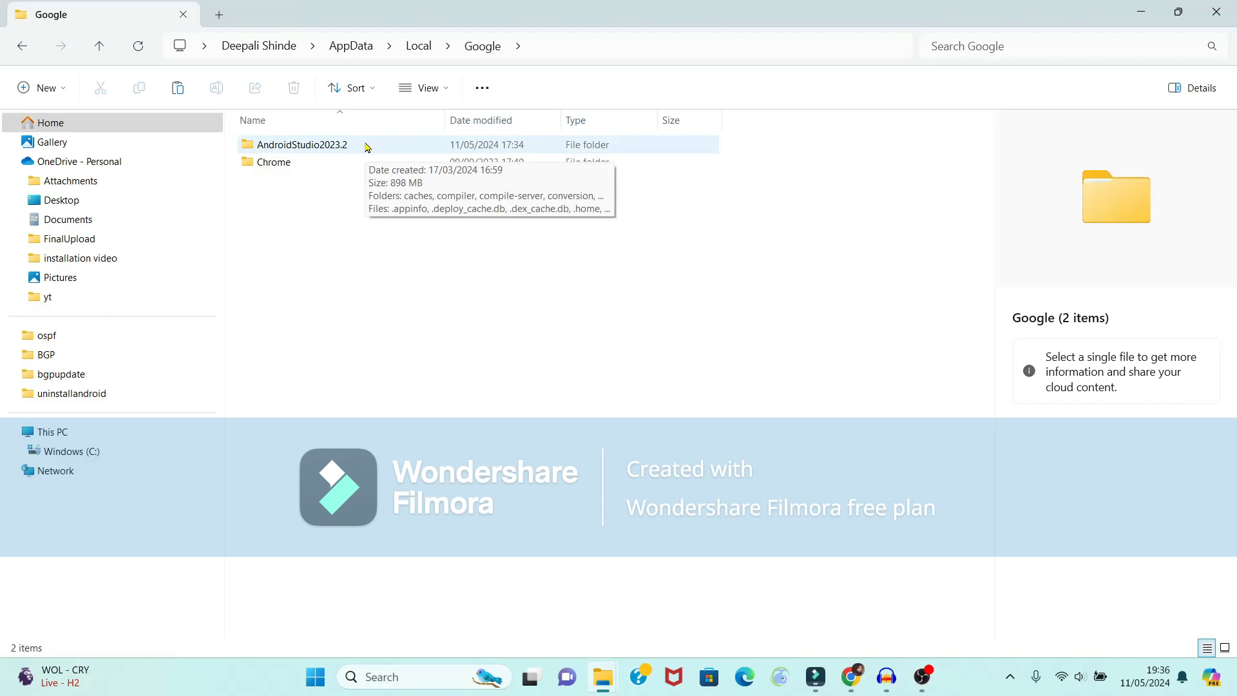
pyautogui.click(367, 146)
pyautogui.click(297, 89)
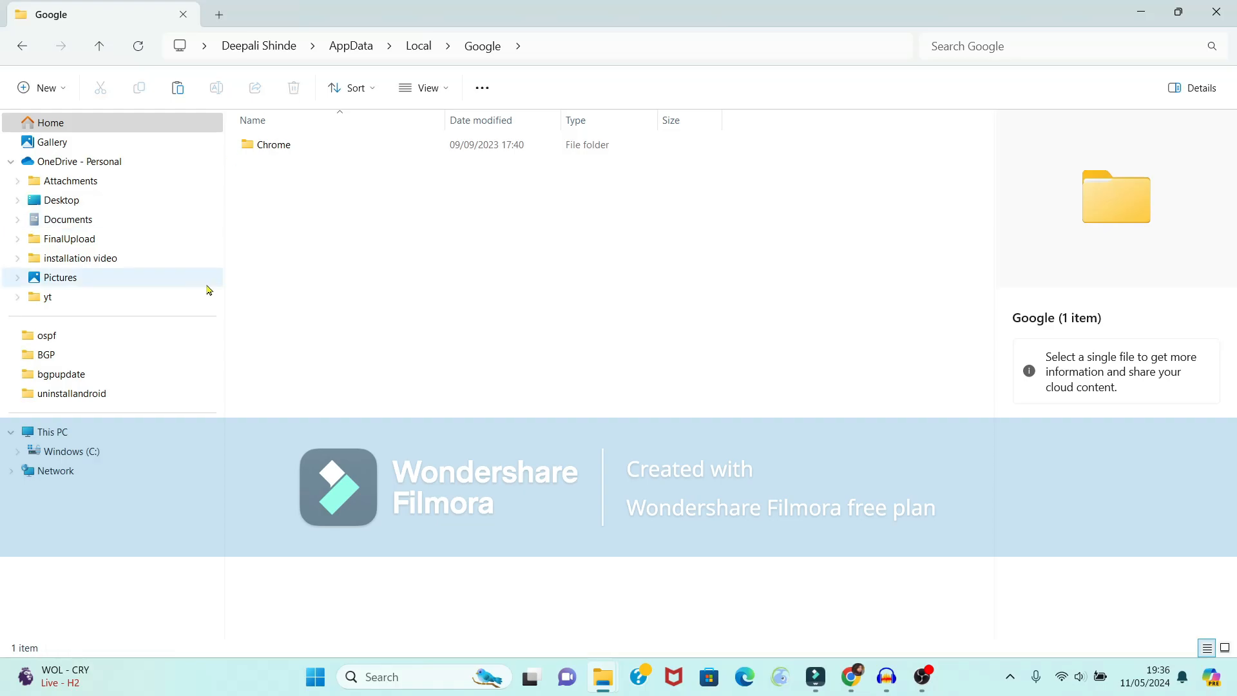
pyautogui.click(1231, 10)
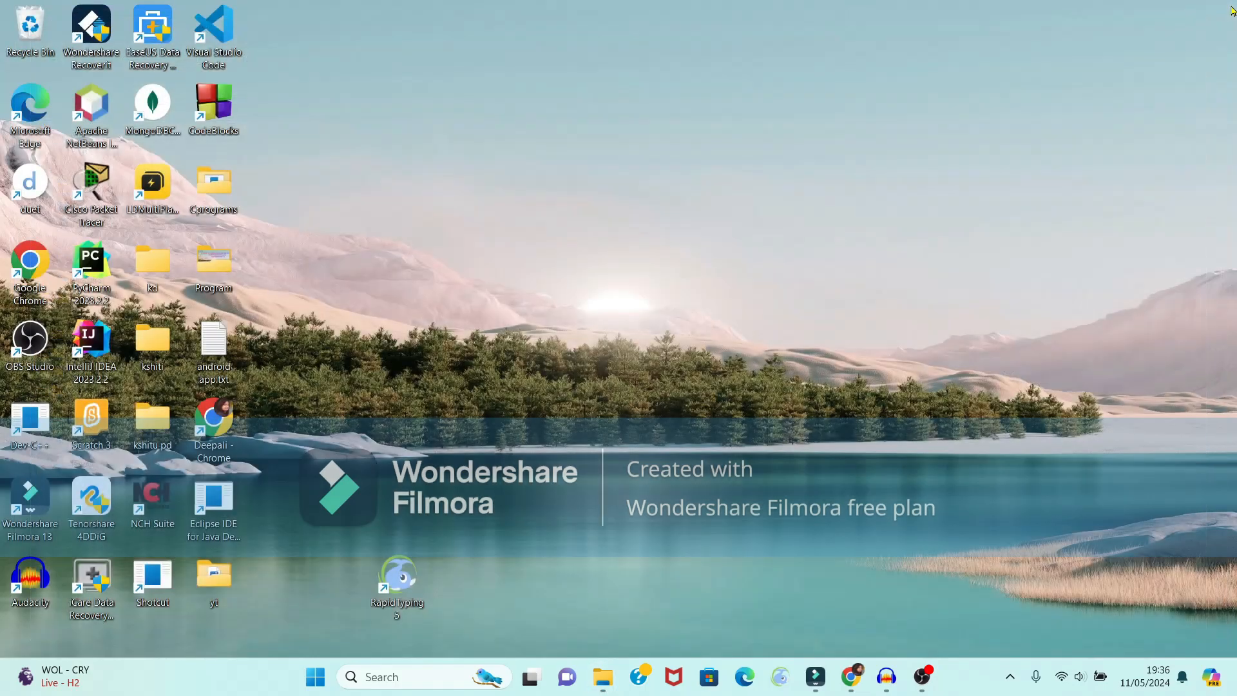
# - Open the Program Files folder on the Windows (C:) drive from the existing uninstallandroid file window
pyautogui.click(316, 677)
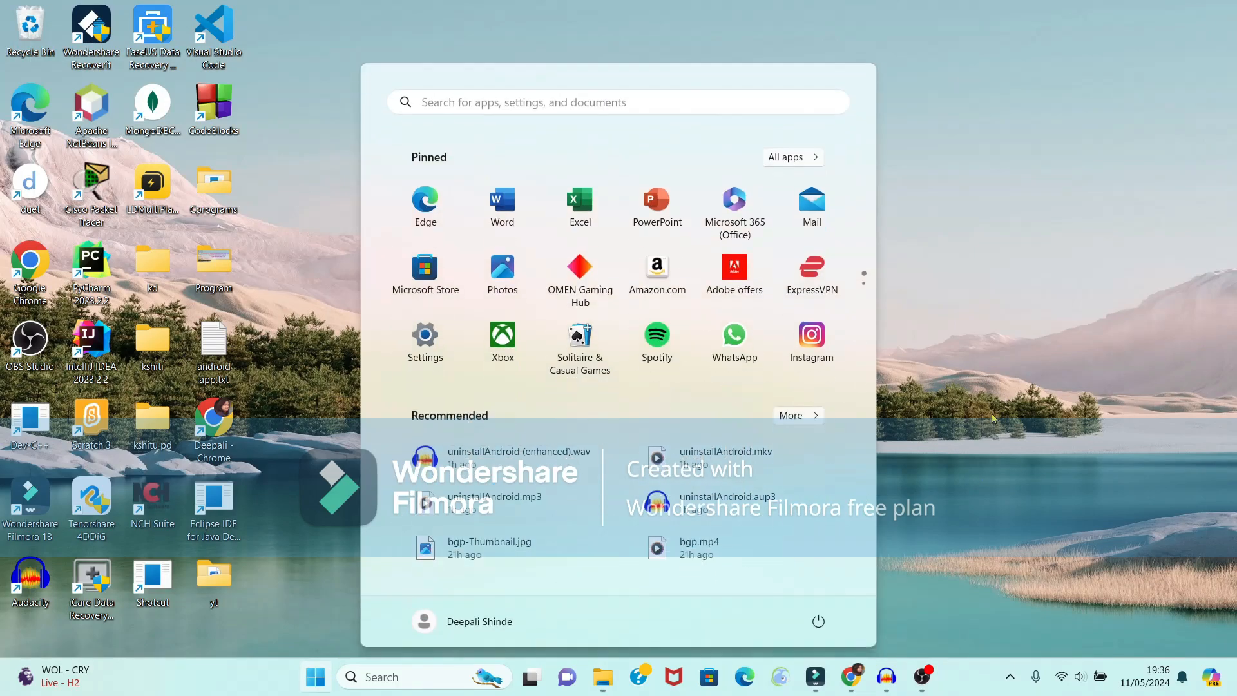
pyautogui.click(994, 419)
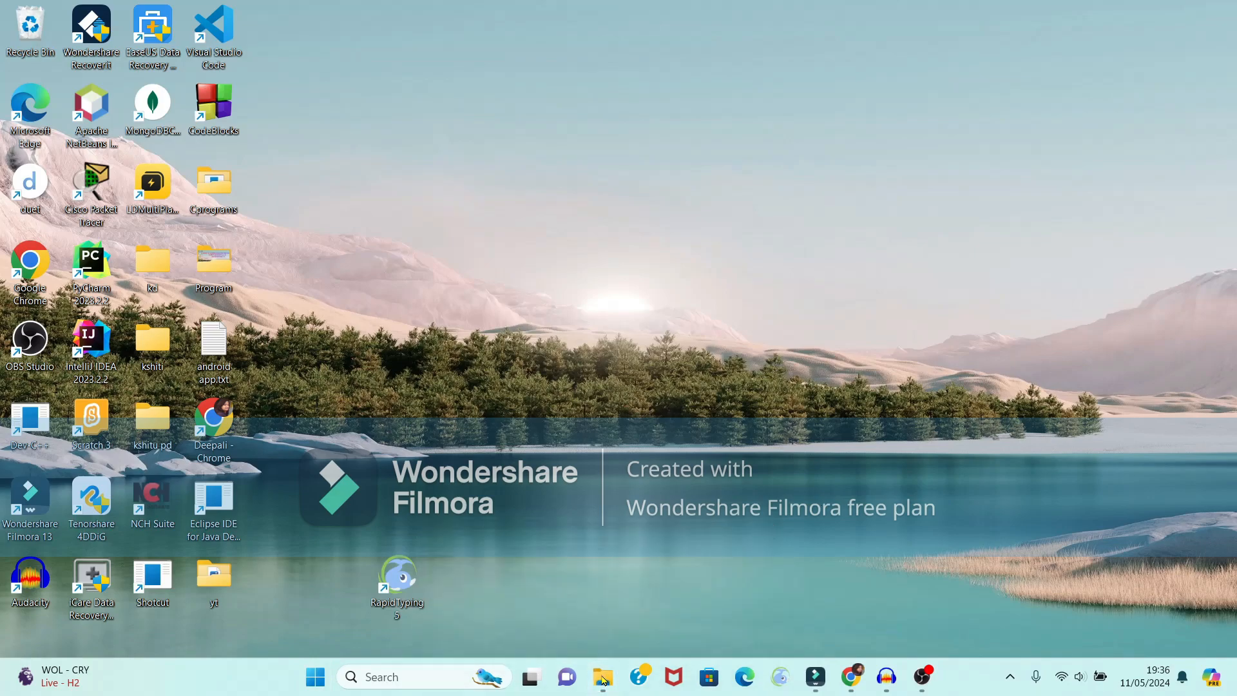
pyautogui.moveTo(604, 680)
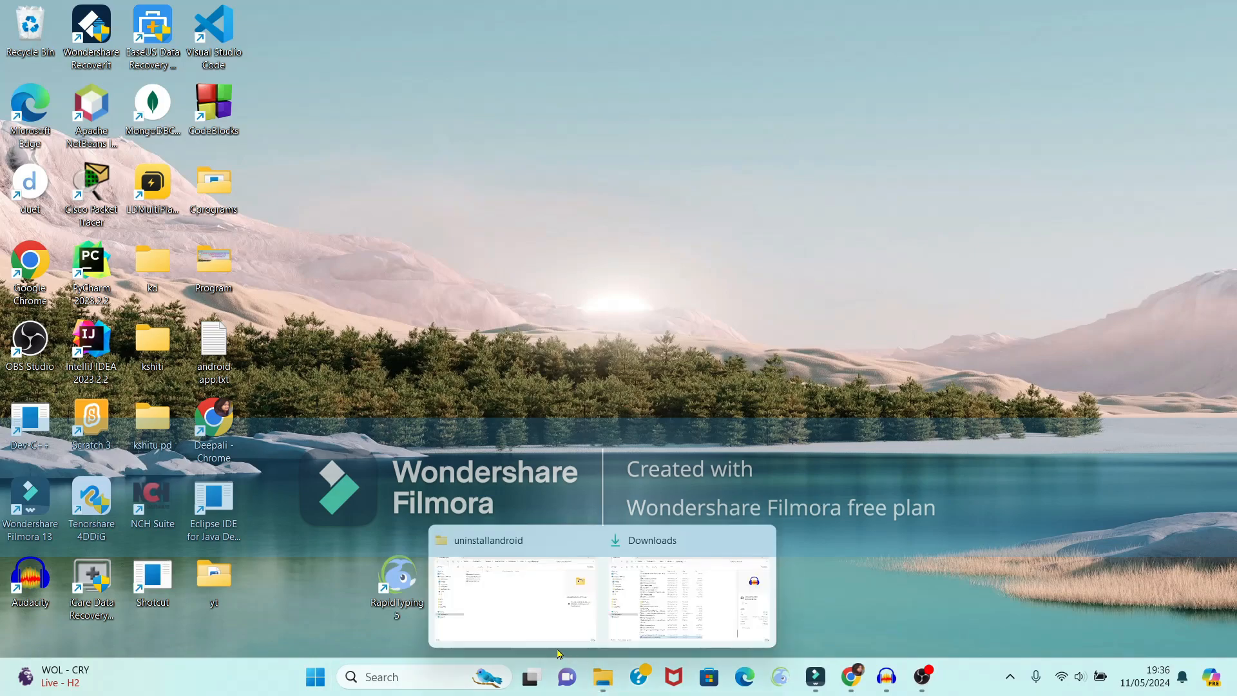
pyautogui.click(542, 630)
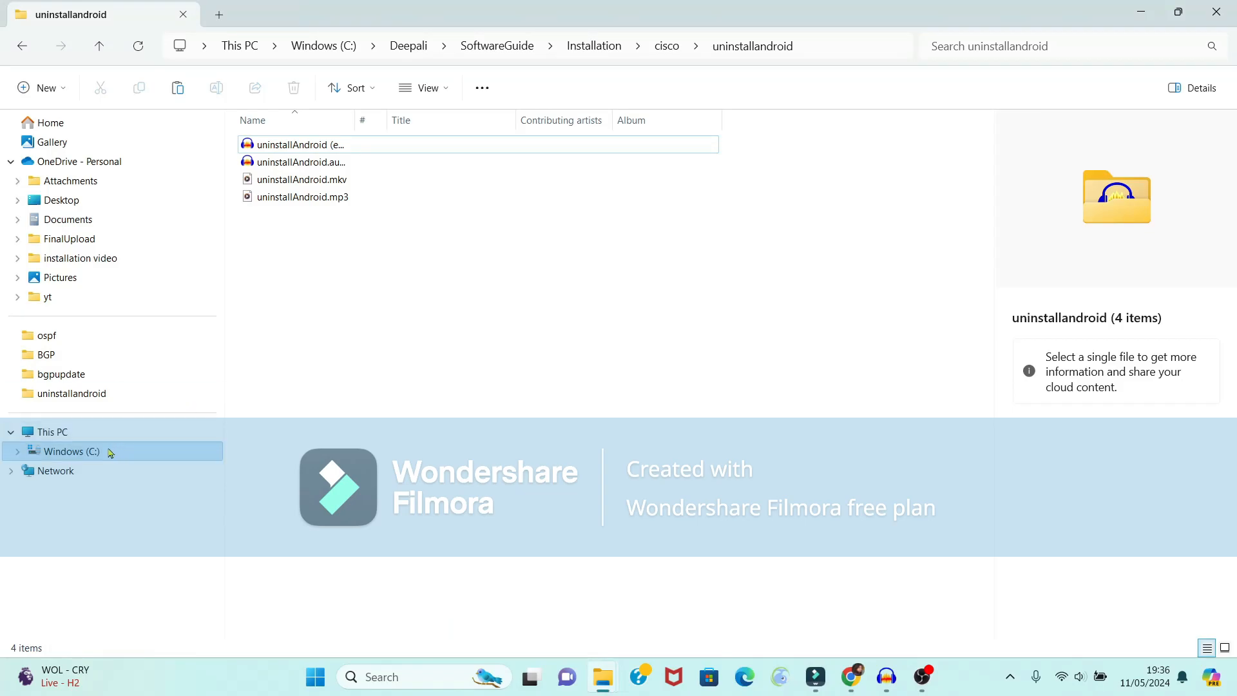
pyautogui.scroll(-3, 109, 451)
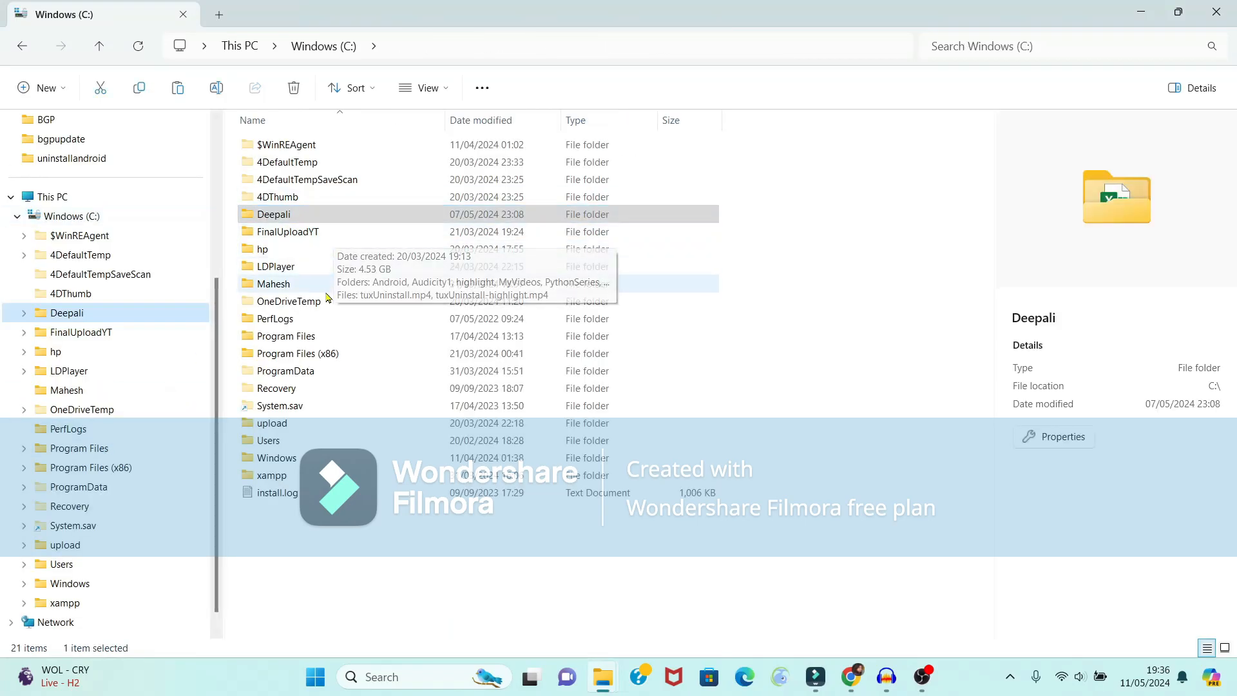
pyautogui.doubleClick(329, 337)
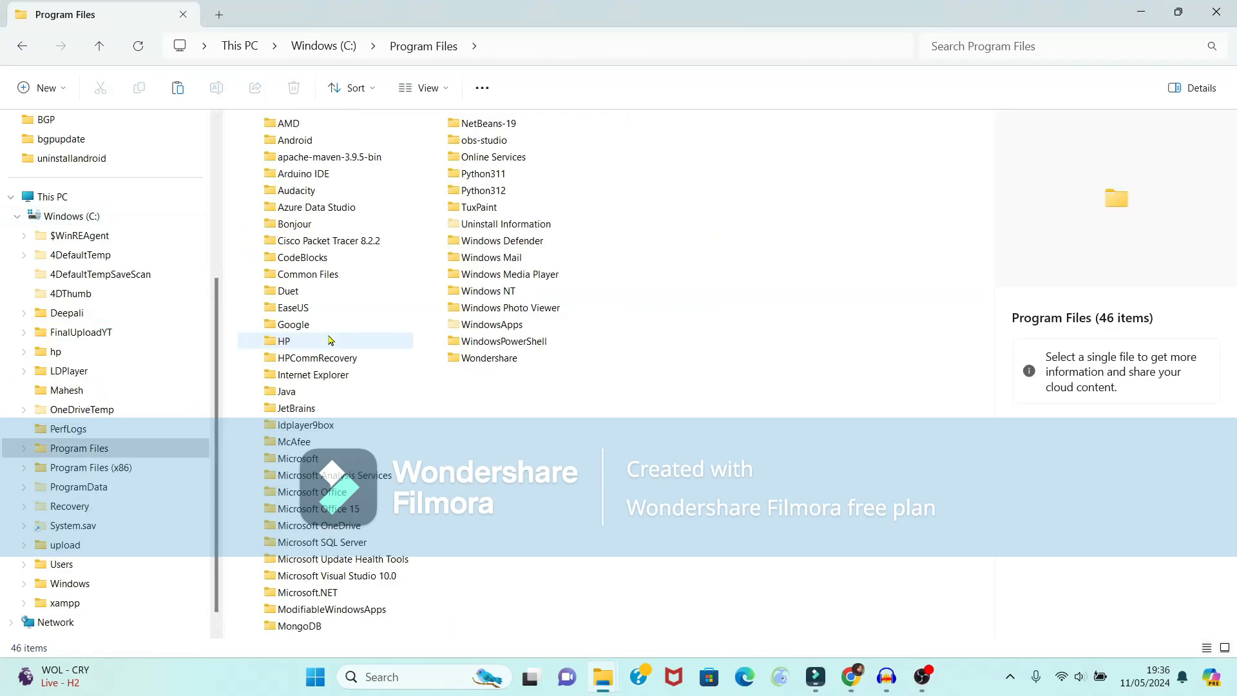
# - Delete the Android folder from Program Files with administrator permission and close the file window
pyautogui.click(310, 144)
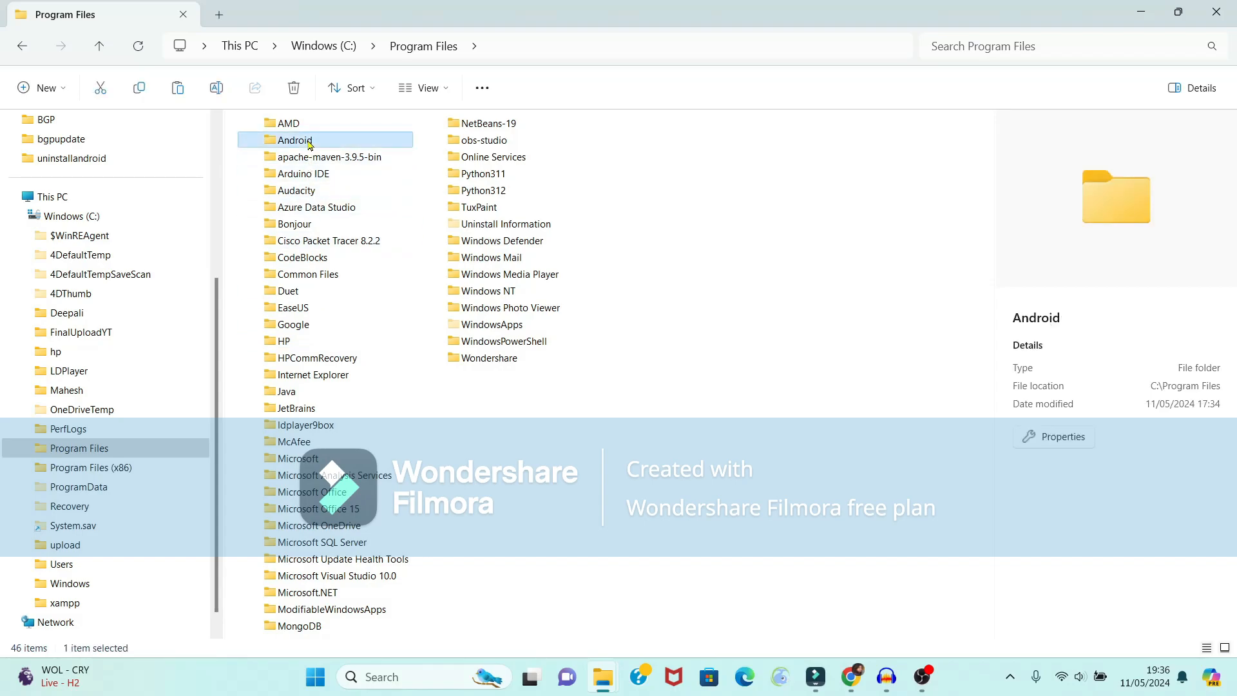
pyautogui.click(295, 89)
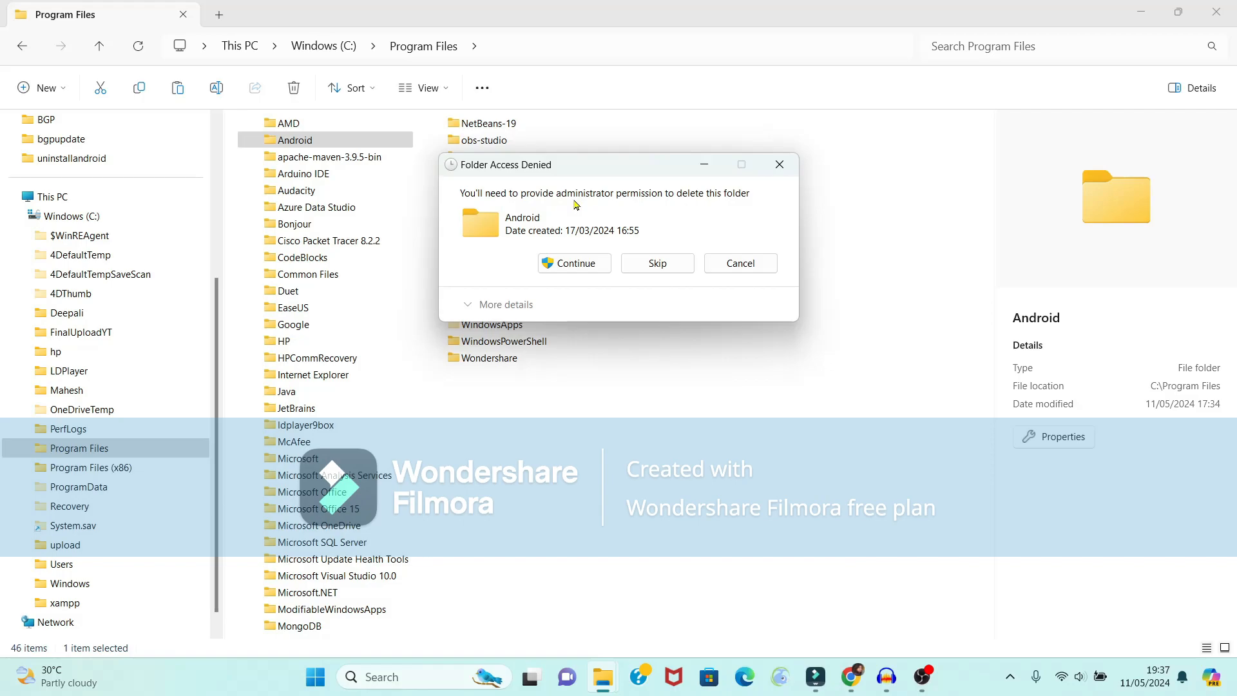
pyautogui.click(583, 267)
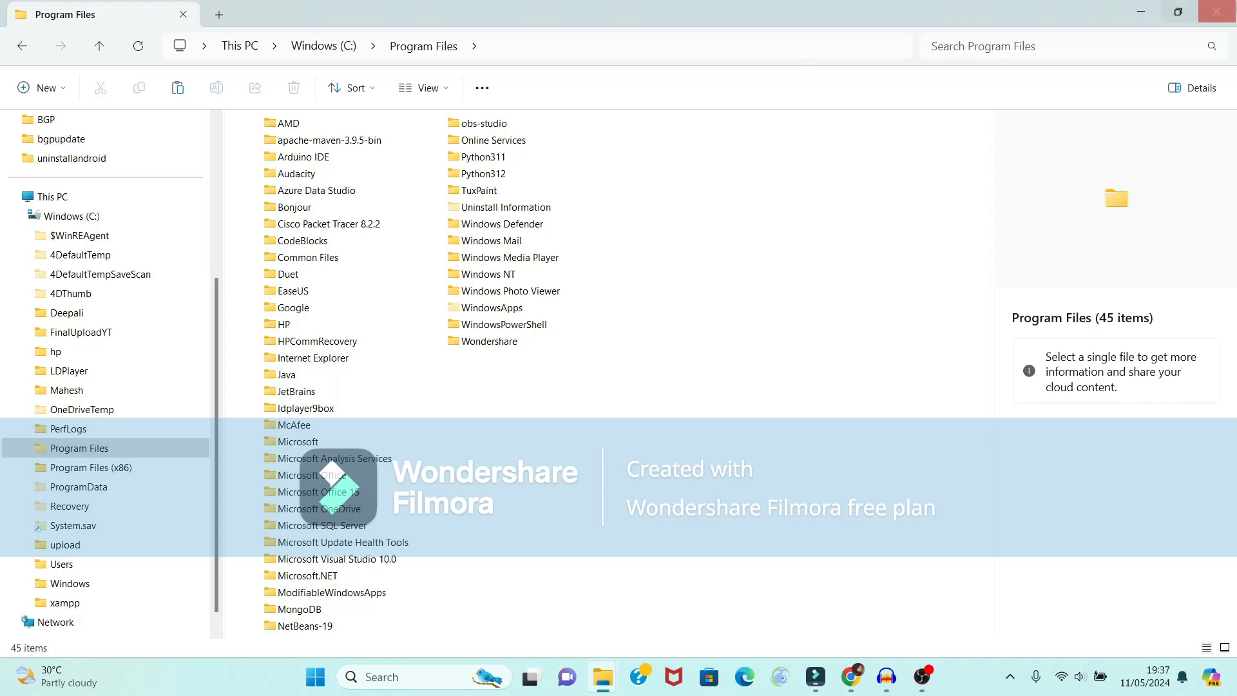
pyautogui.click(1208, 20)
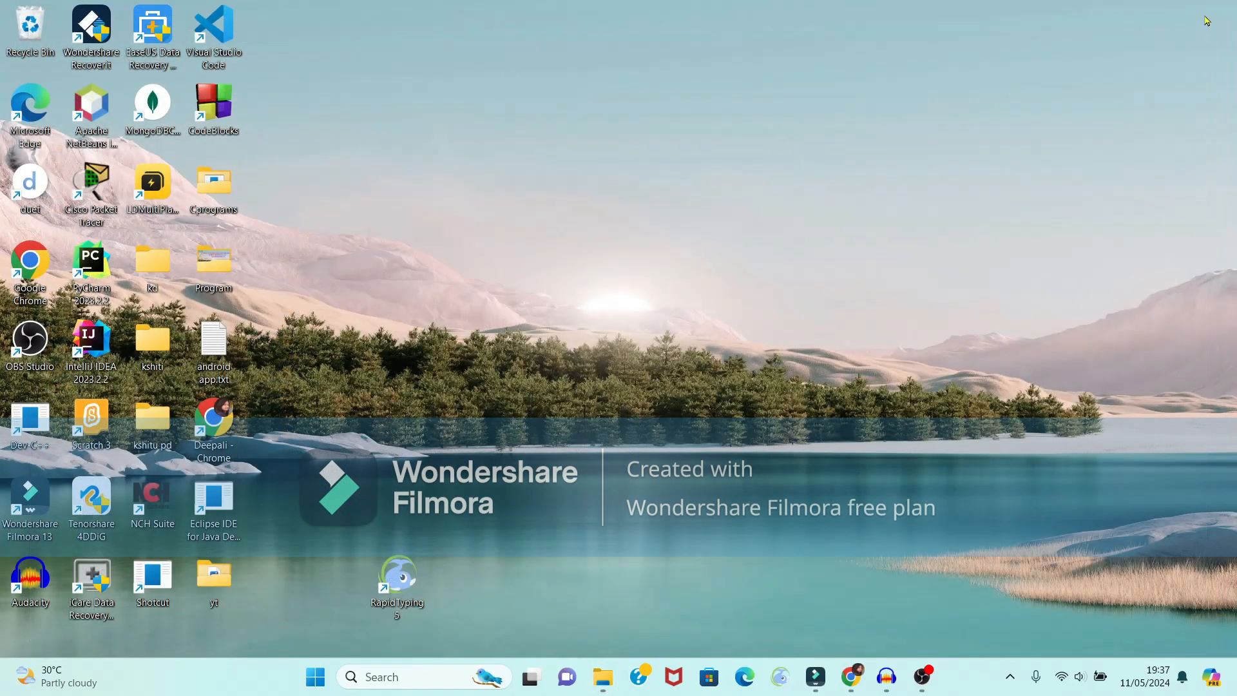
# - Search Windows for "android", try launching Android Studio from the results, and dismiss the shortcut problem dialog
pyautogui.click(390, 677)
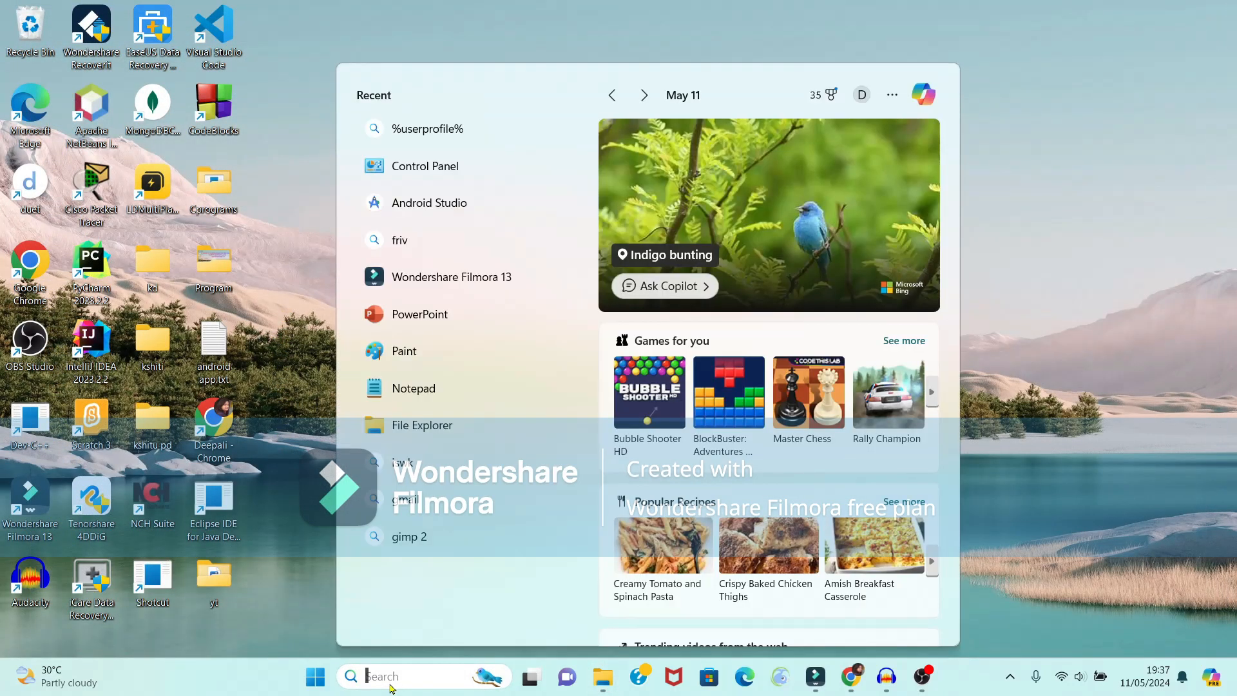
pyautogui.write('android')
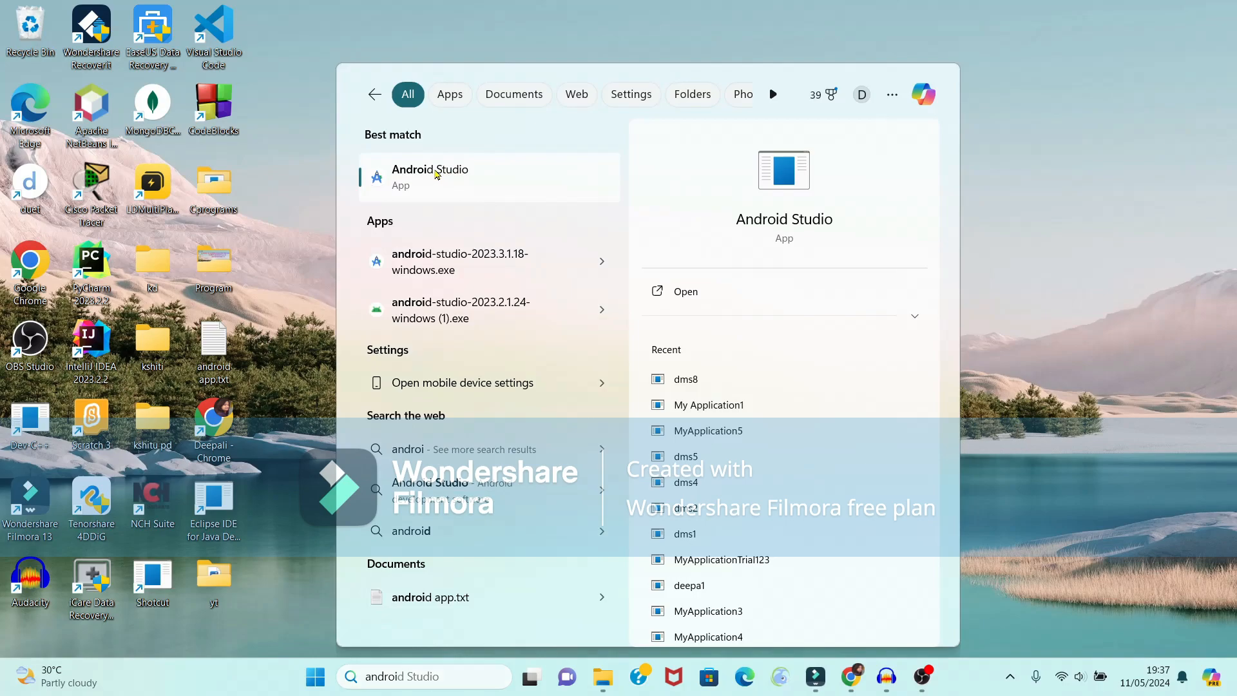
pyautogui.click(433, 177)
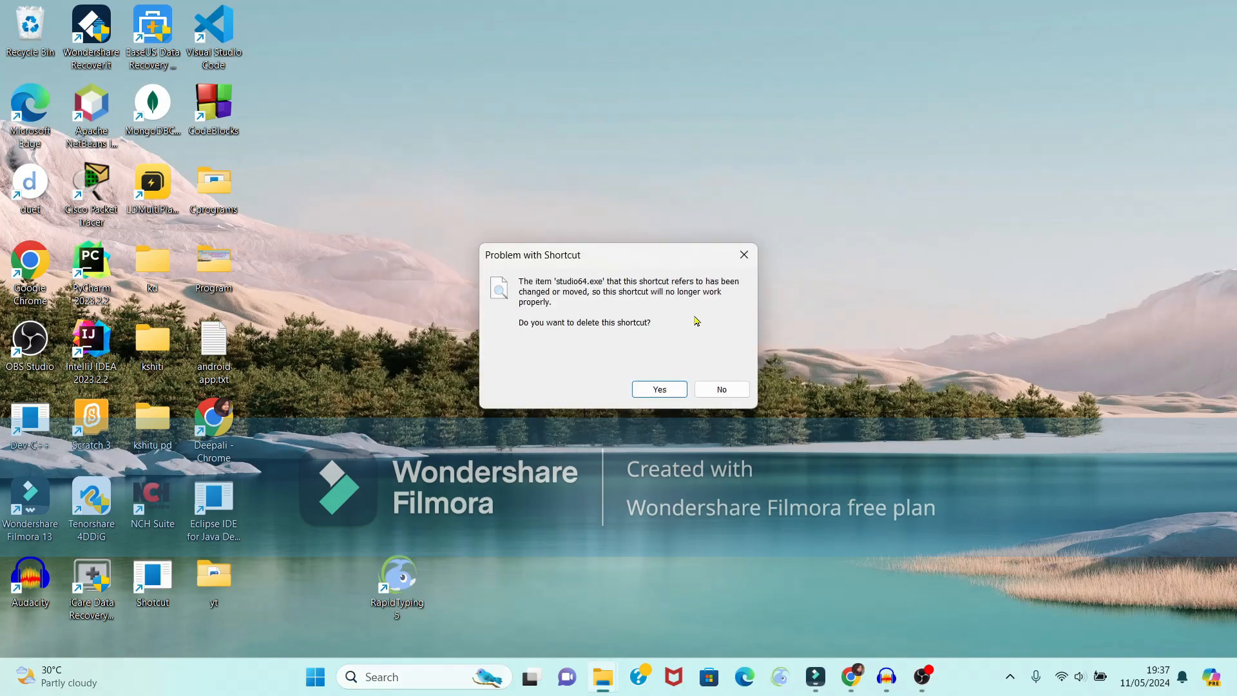
pyautogui.press('Escape')
# - Search Windows for "androi", try to uninstall Android Studio from its search result, and close the Settings window
pyautogui.click(425, 682)
pyautogui.write('a')
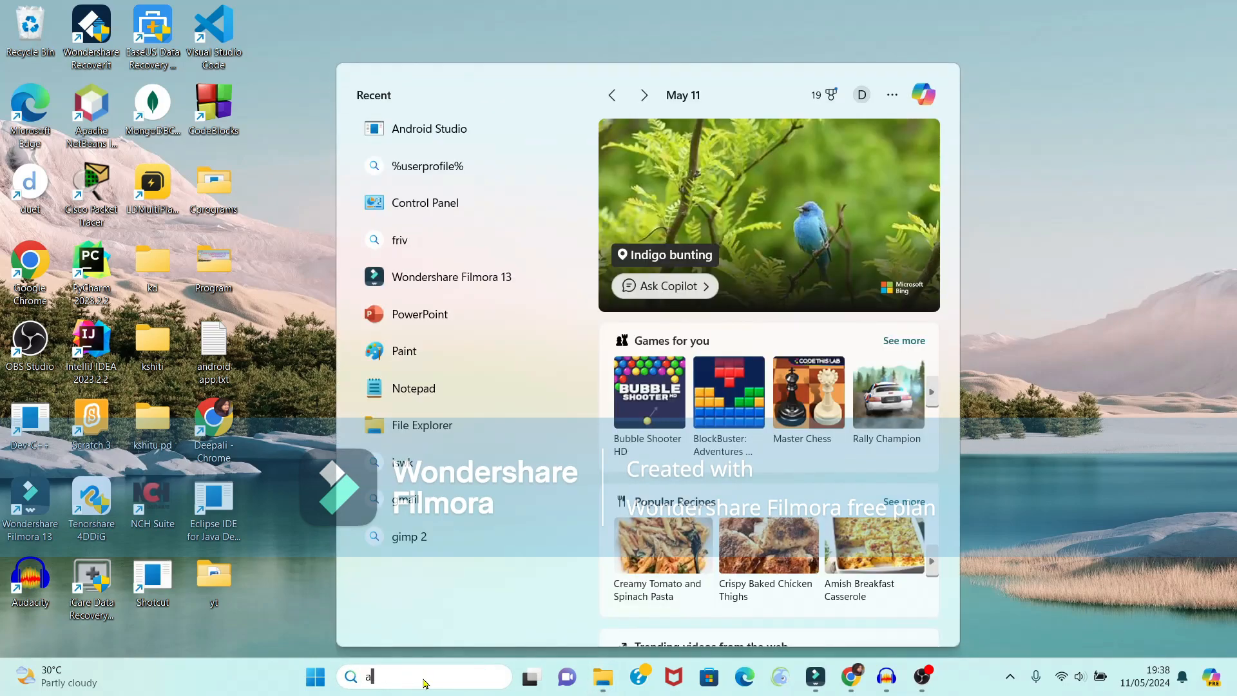
pyautogui.write('ndroi')
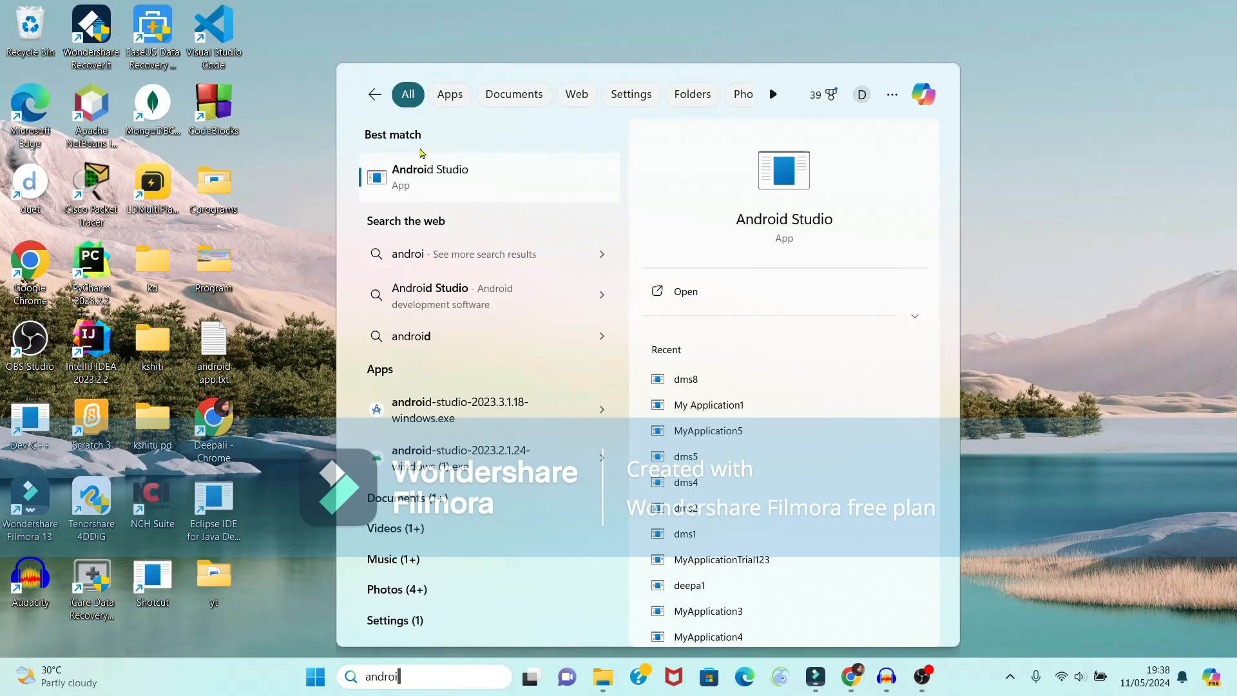
pyautogui.rightClick(410, 169)
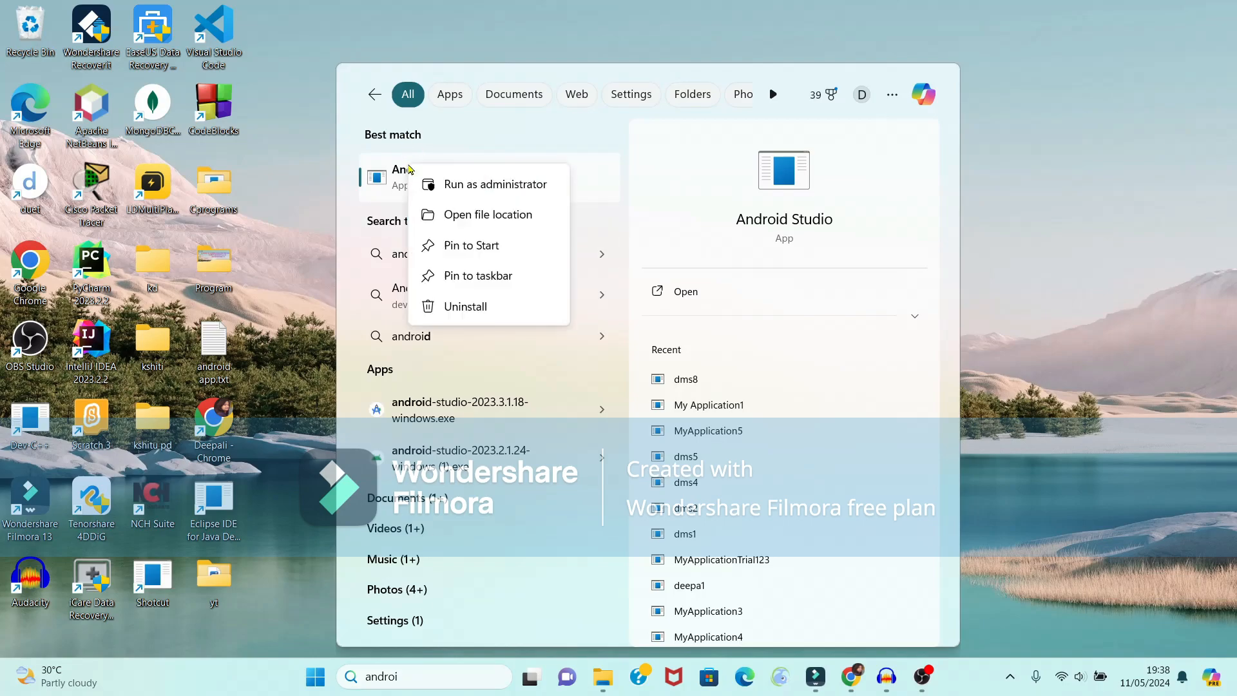
pyautogui.click(466, 307)
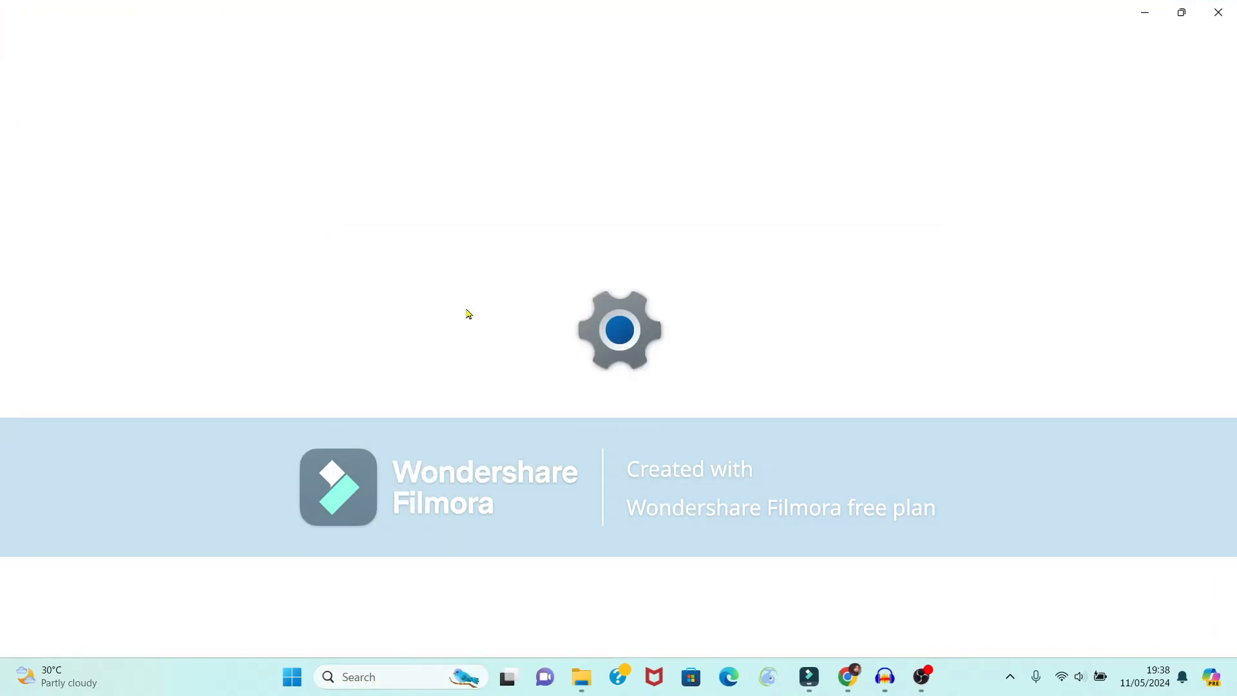
pyautogui.click(1230, 22)
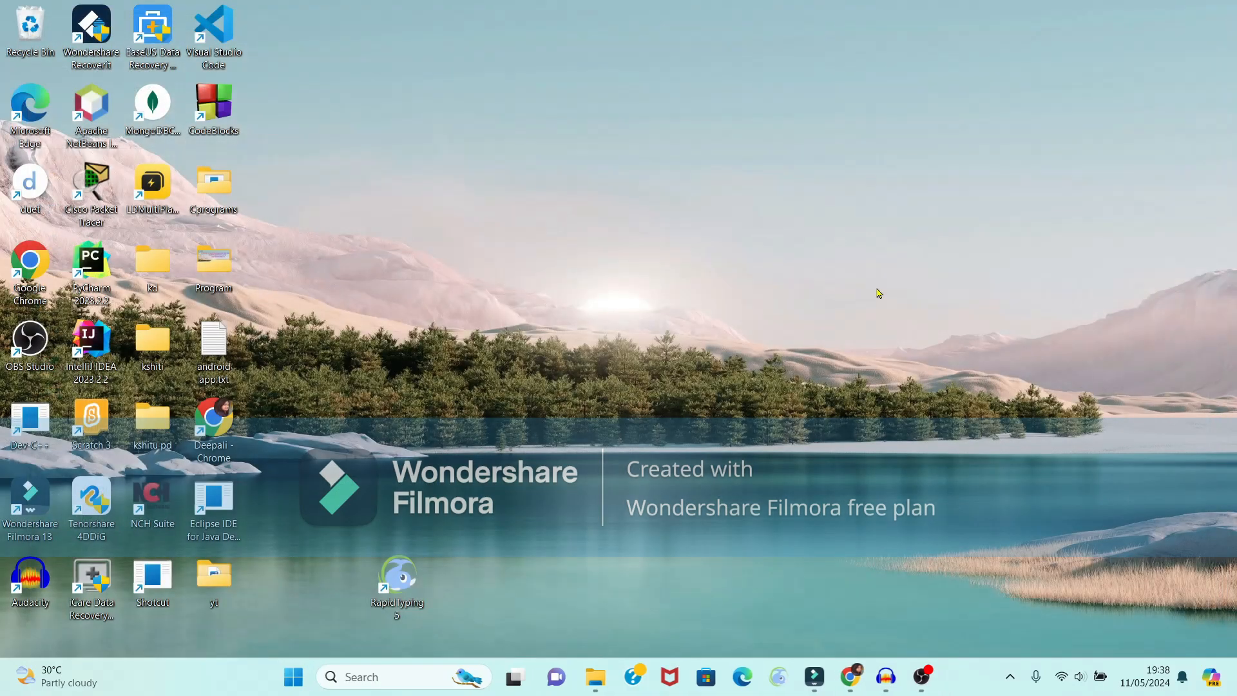
# - Search Windows for "andr", launch the leftover Android Studio entry, and agree to delete its broken shortcut
pyautogui.click(429, 681)
pyautogui.write('andr')
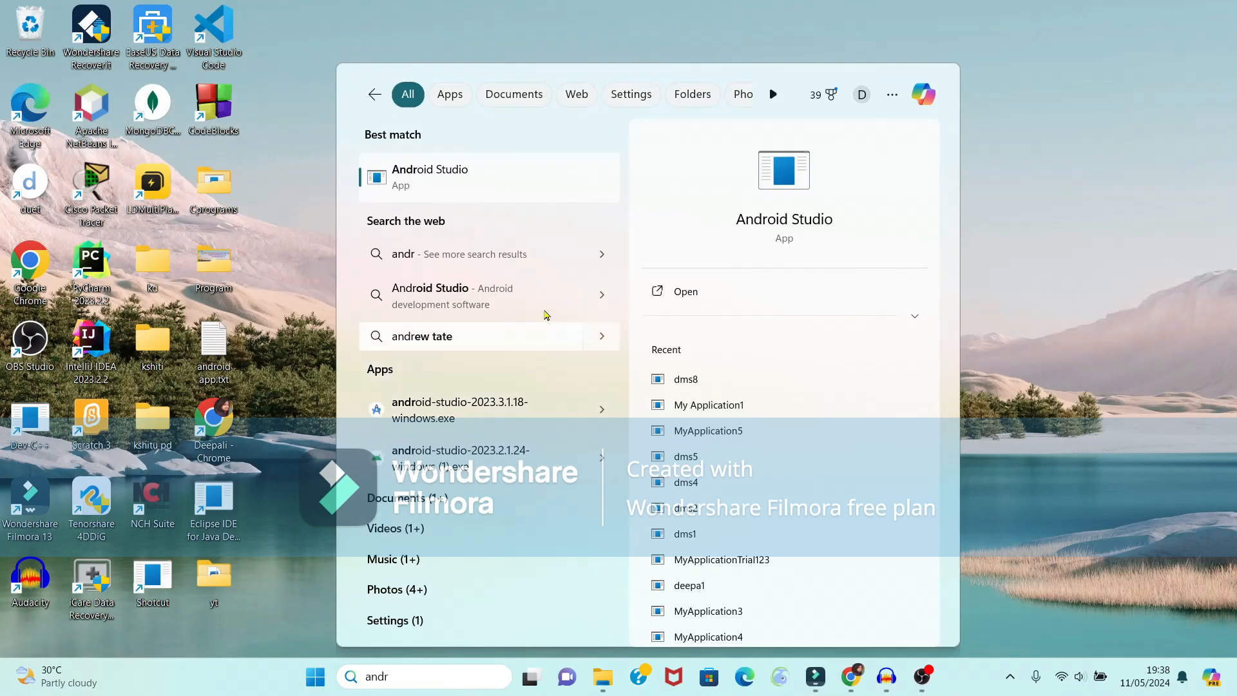
pyautogui.click(477, 179)
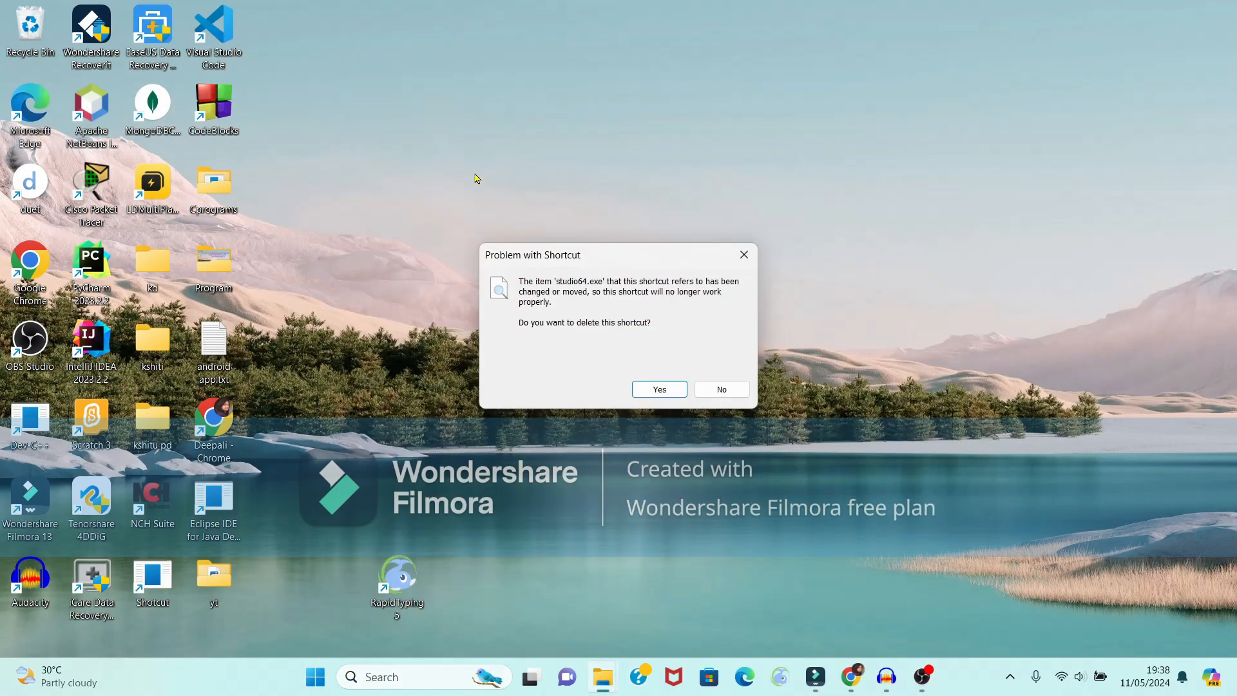
pyautogui.click(660, 390)
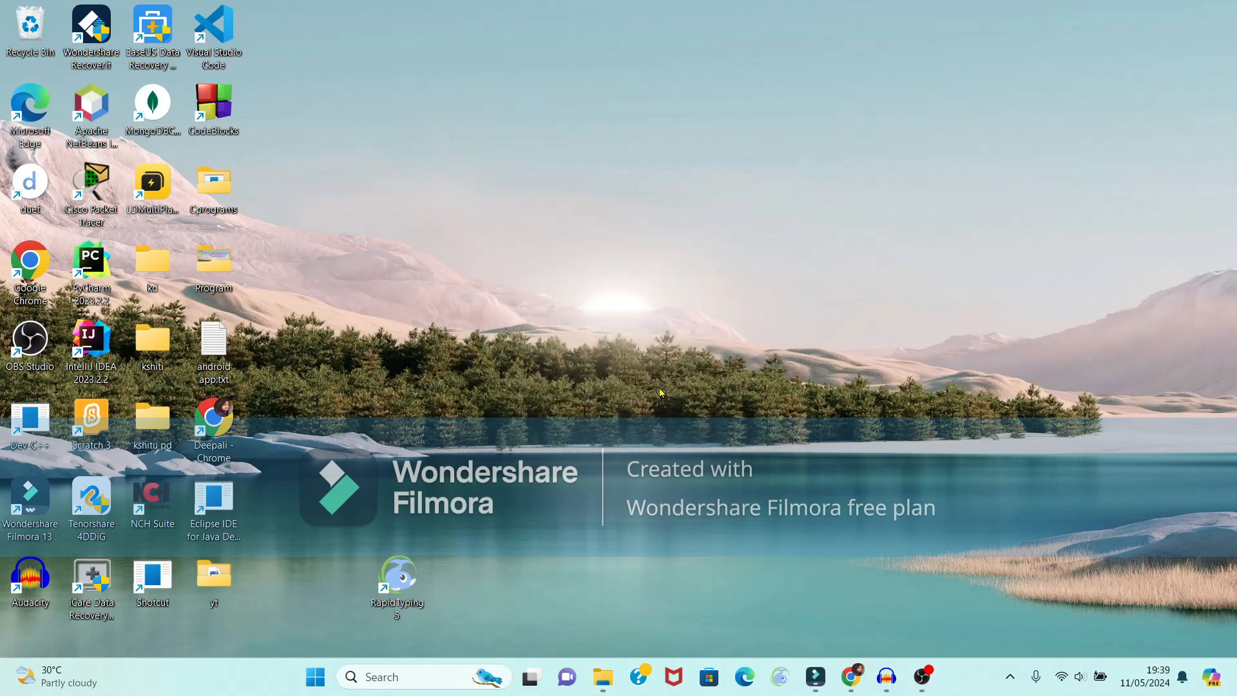
# - Search Windows for "andr" to check for a remaining Android Studio app, and close the Programs and Features window
pyautogui.click(396, 673)
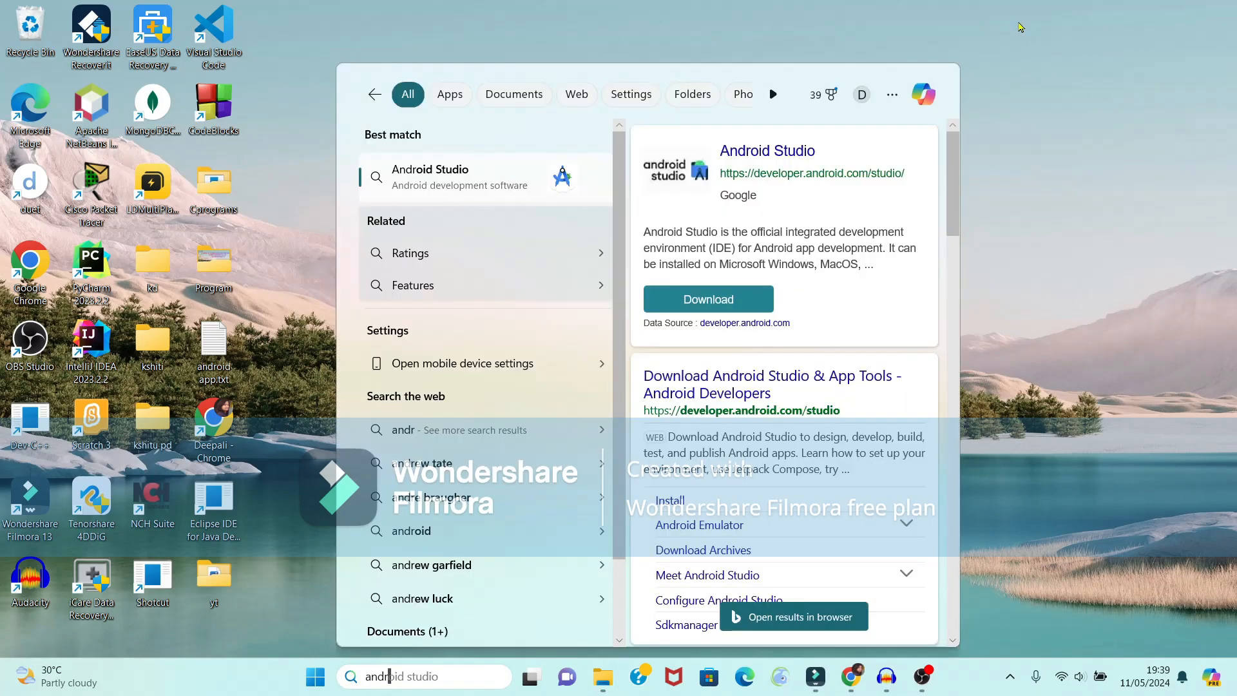
pyautogui.click(1064, 123)
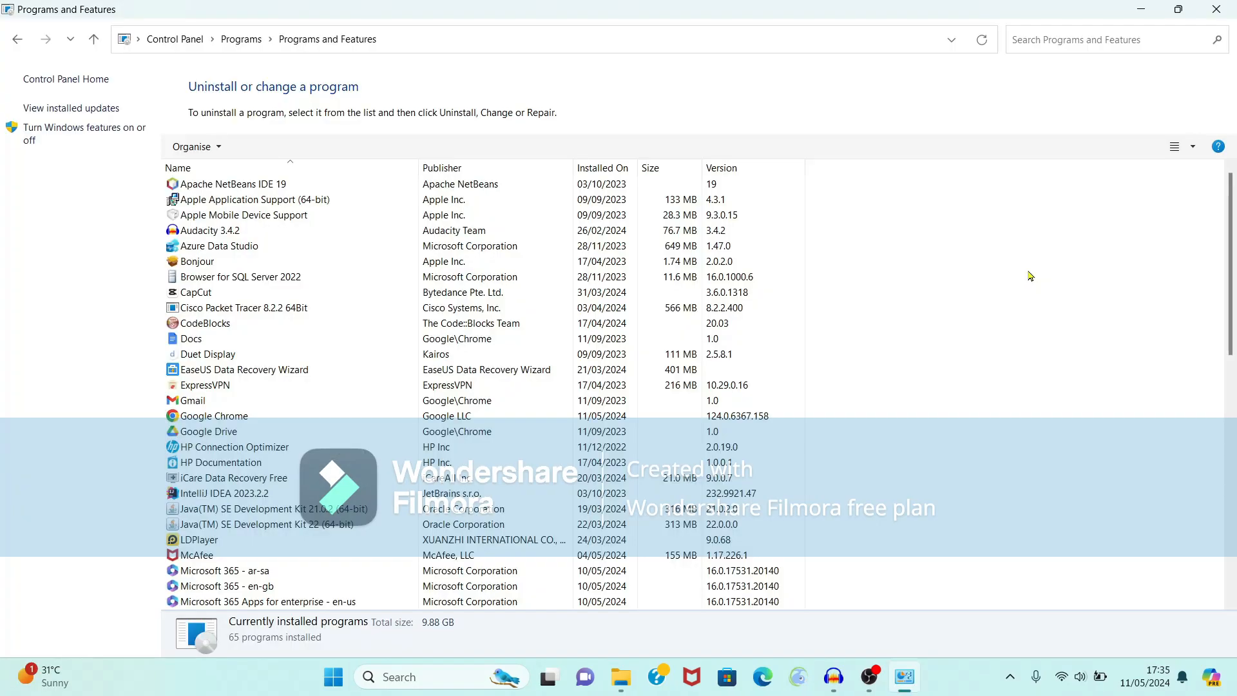
pyautogui.click(1217, 9)
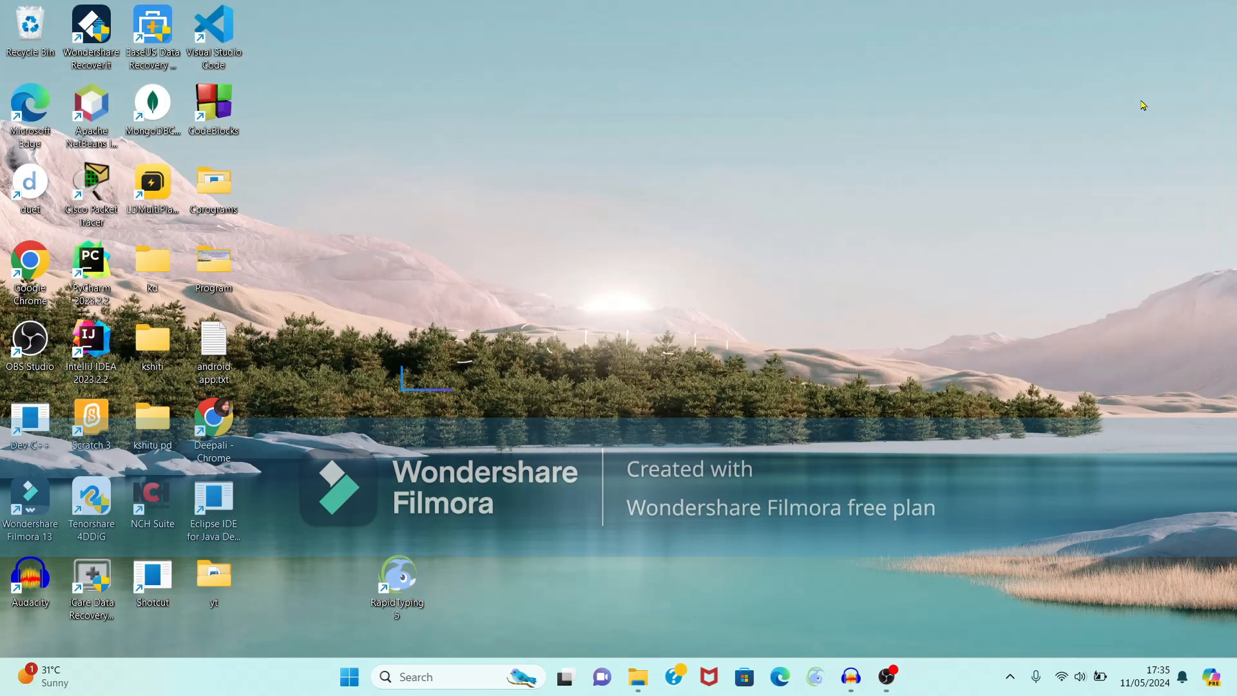